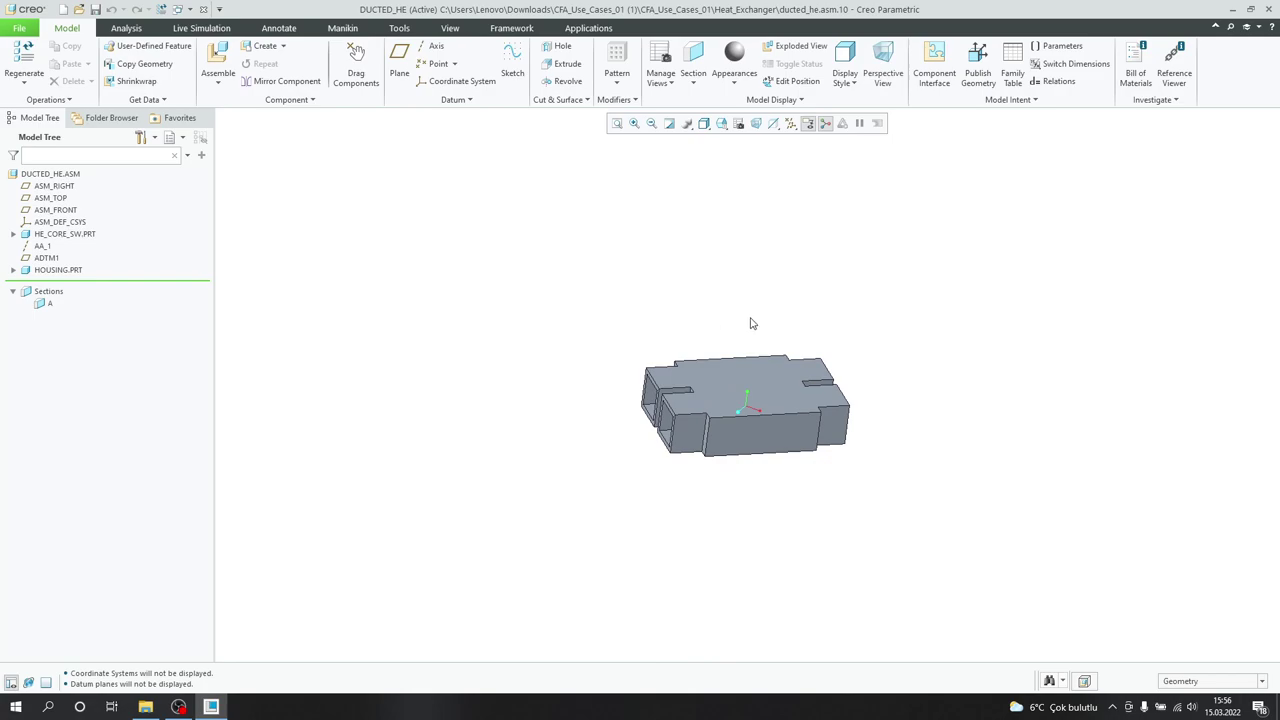
View the assembly clipped at section A to examine the heat exchanger core inside the housing, and restore the unclipped display.
scroll(786, 310, "up", 1)
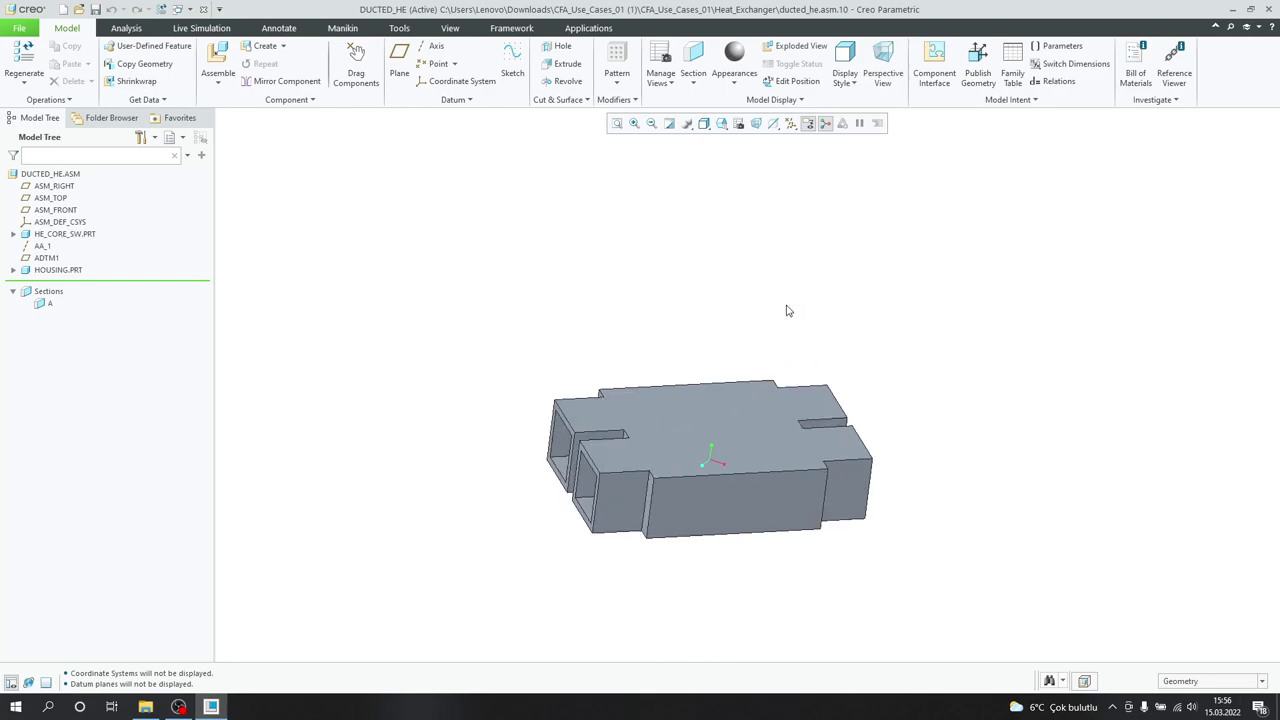
left_click(46, 306)
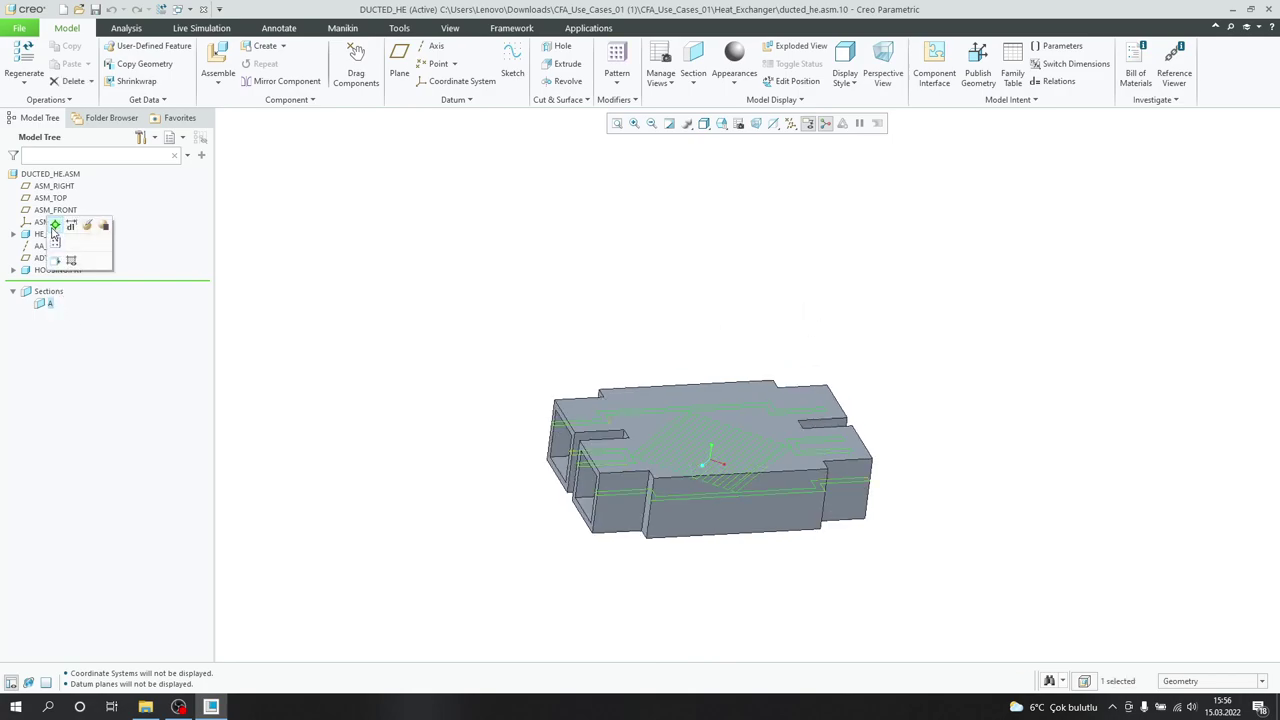
left_click(56, 236)
left_click(856, 355)
middle_click_drag(863, 349, 856, 367)
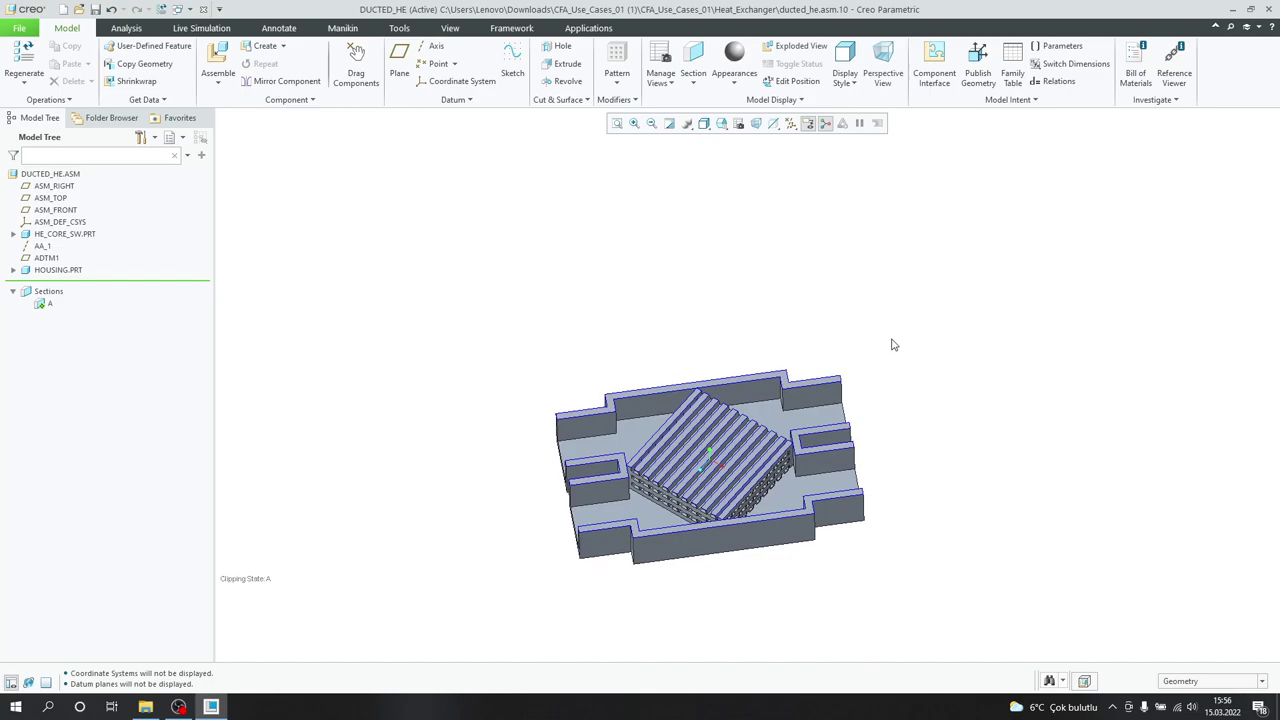
middle_click_drag(894, 323, 916, 330)
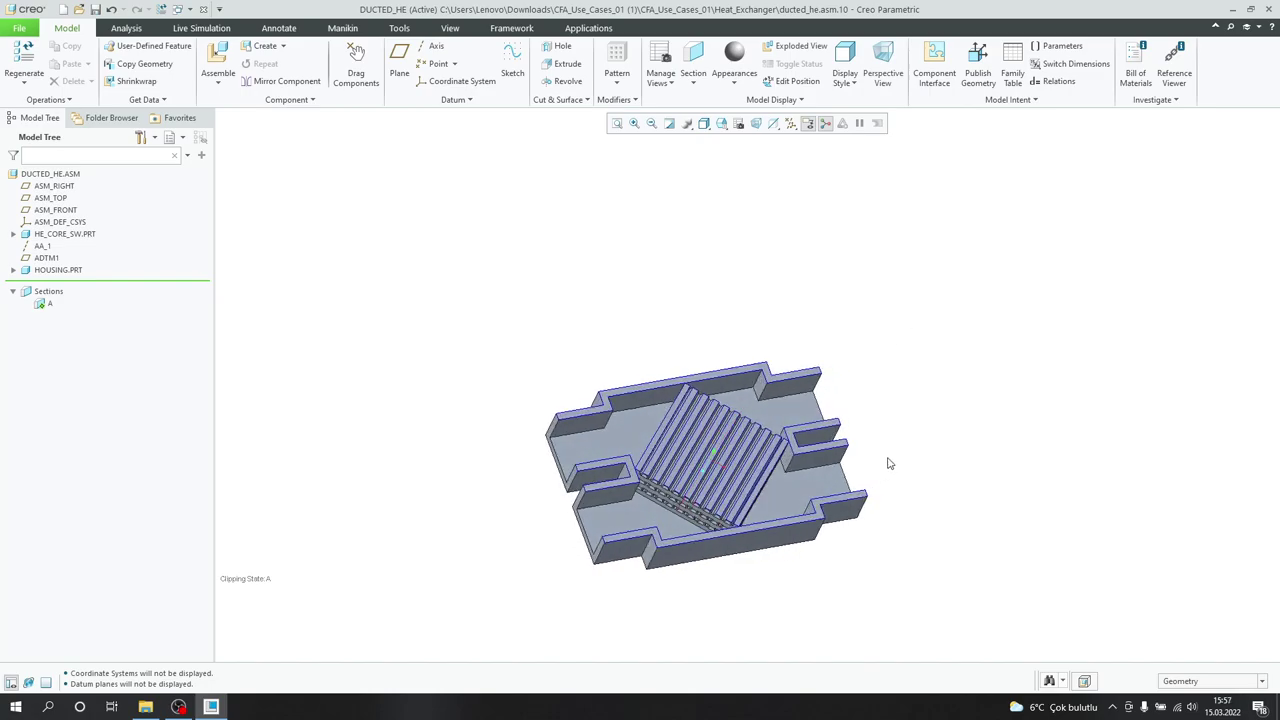
middle_click_drag(906, 457, 855, 472)
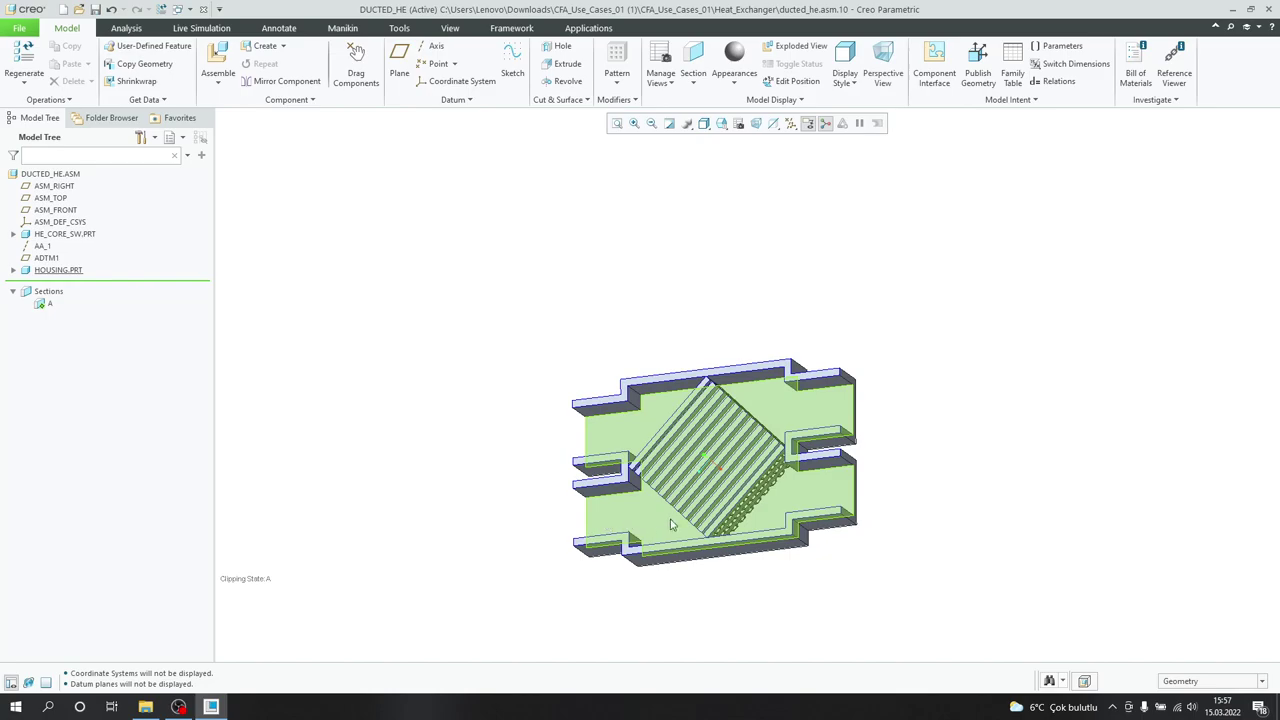
middle_click_drag(940, 457, 966, 429)
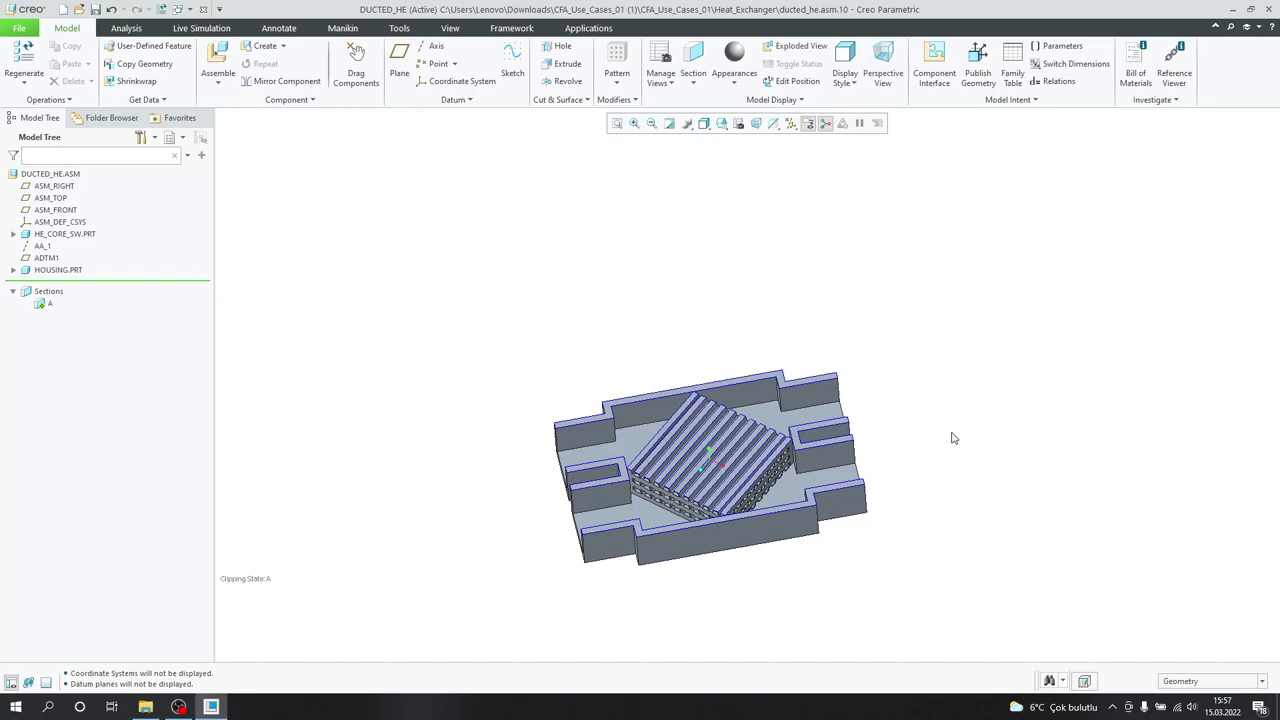
middle_click_drag(952, 438, 921, 451)
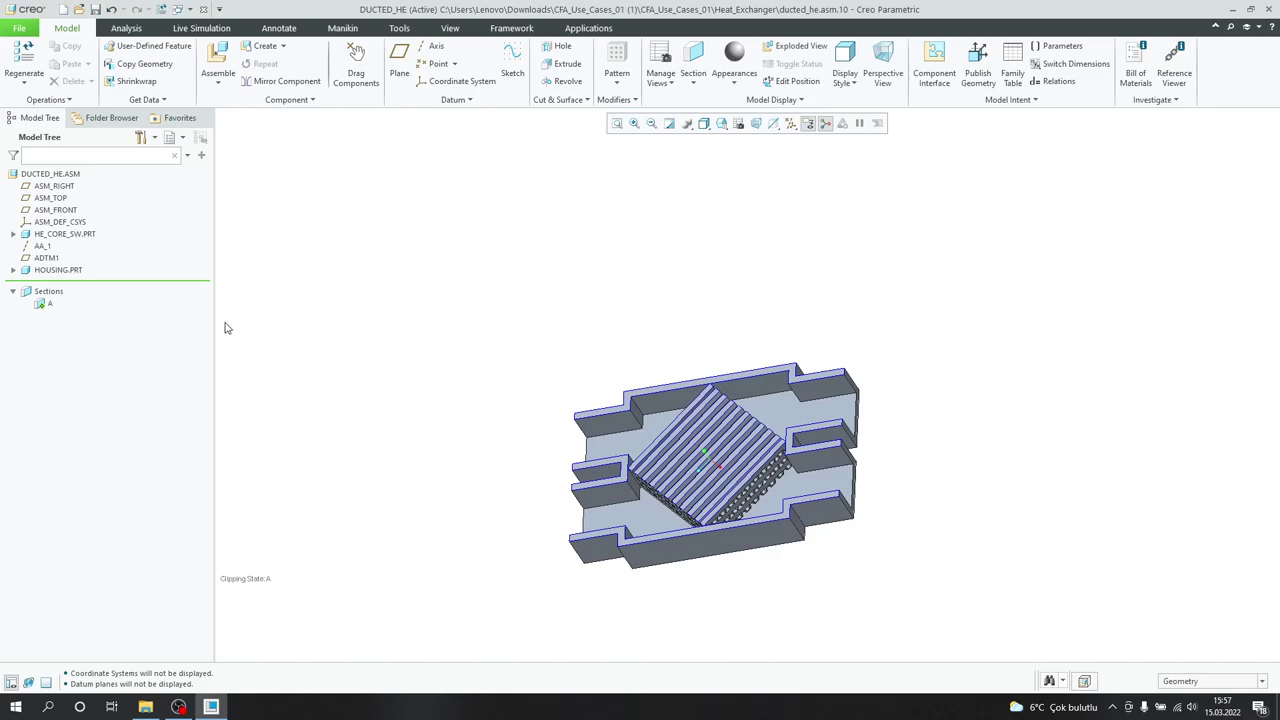
left_click(46, 304)
left_click(55, 230)
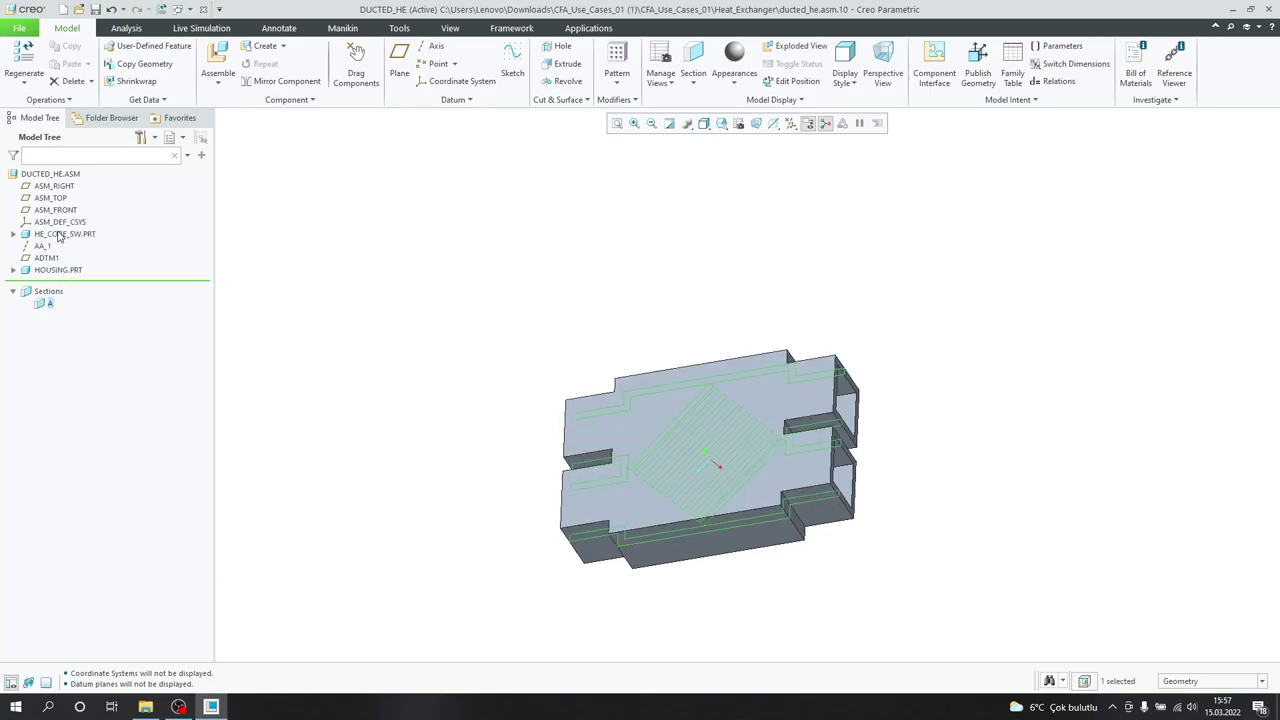
middle_click_drag(471, 394, 514, 357)
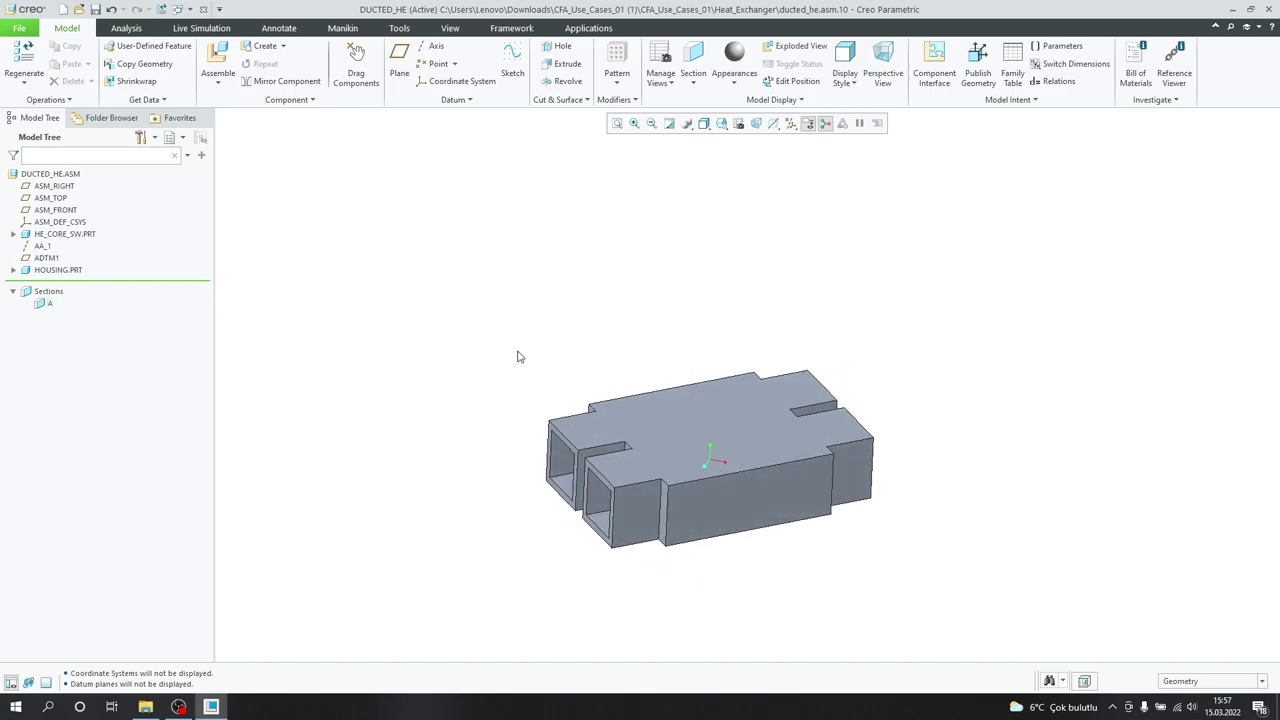
Enter the Flow Analysis application and create a new simulation project with the setup wizard, accepting the name Project.
left_click(590, 29)
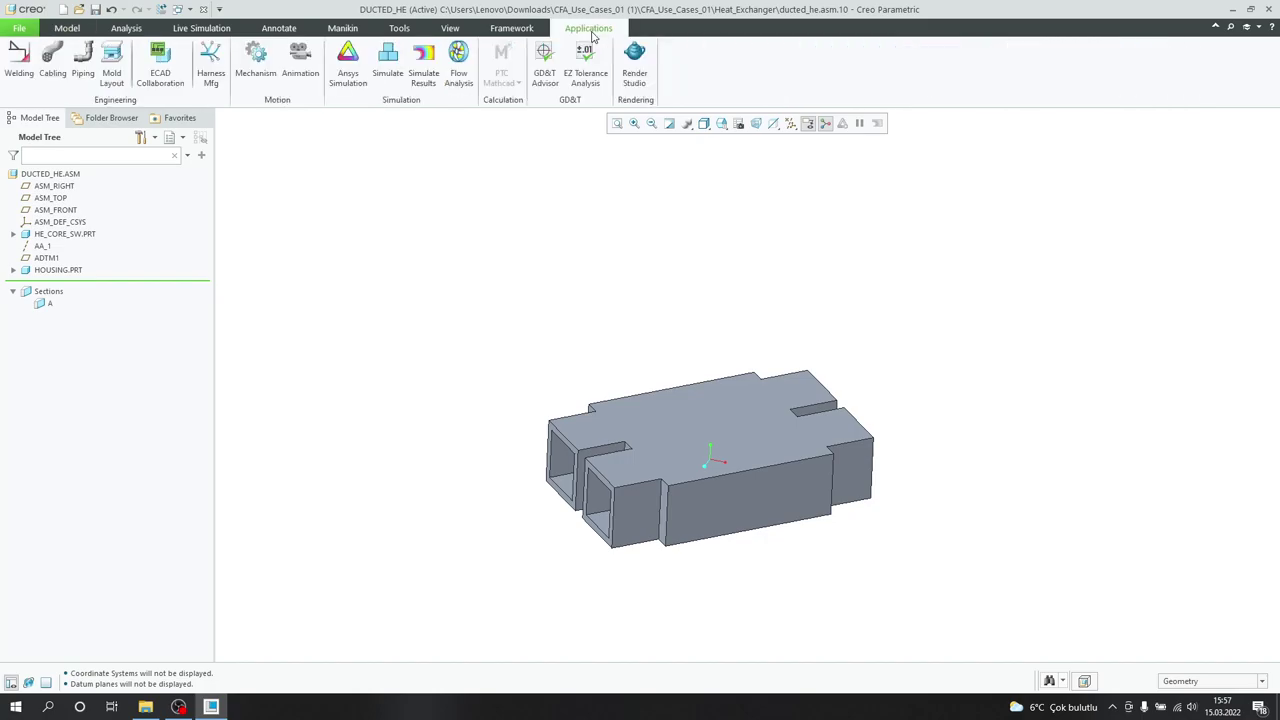
left_click(462, 72)
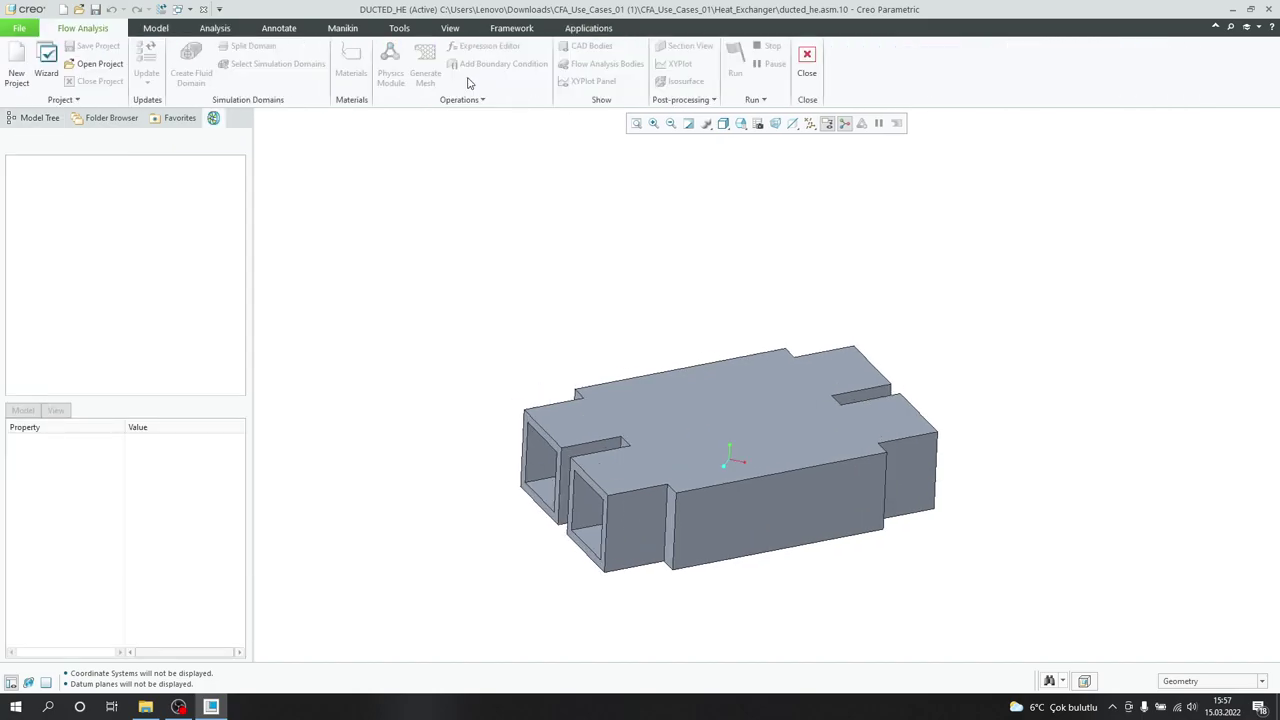
left_click(47, 58)
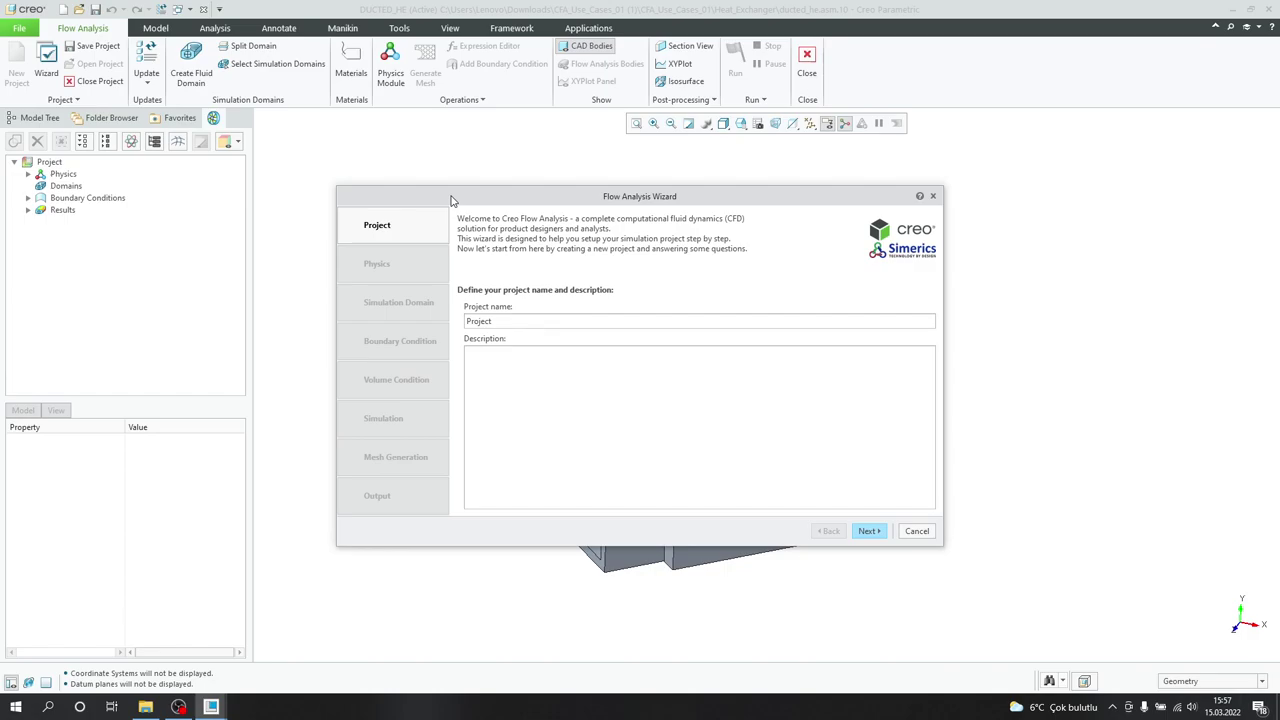
left_click_drag(451, 200, 353, 238)
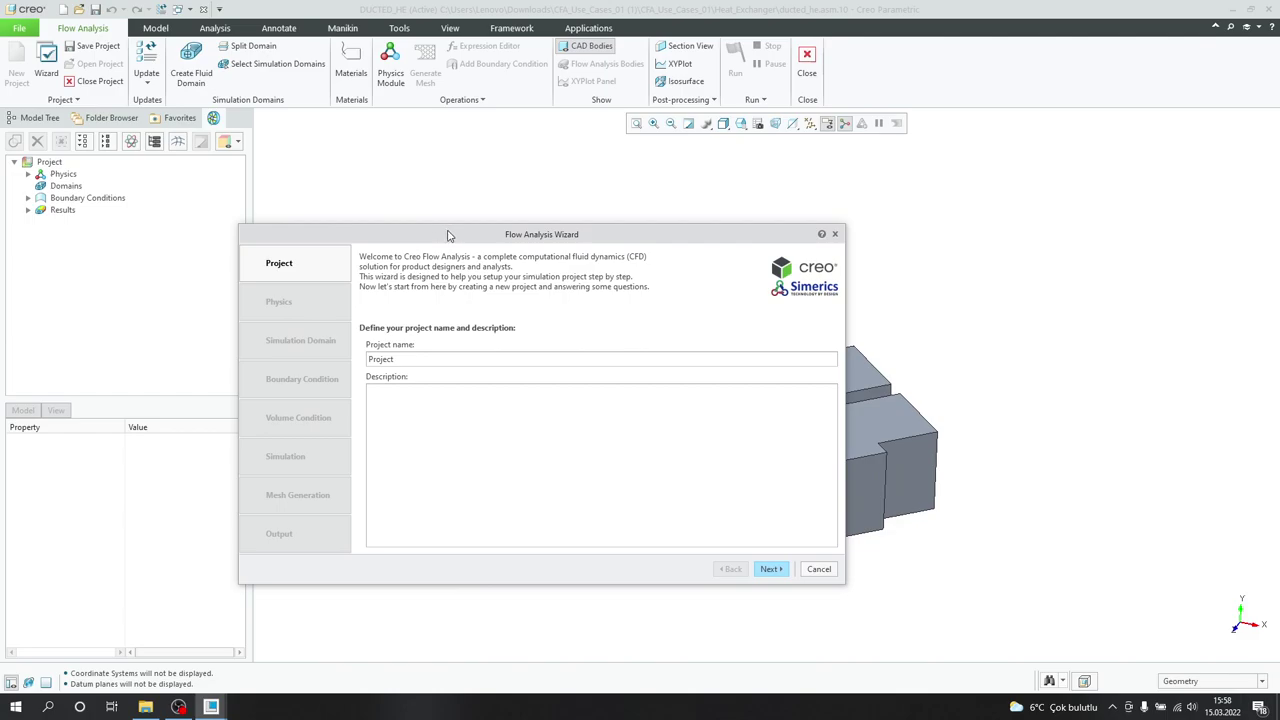
left_click_drag(450, 230, 442, 200)
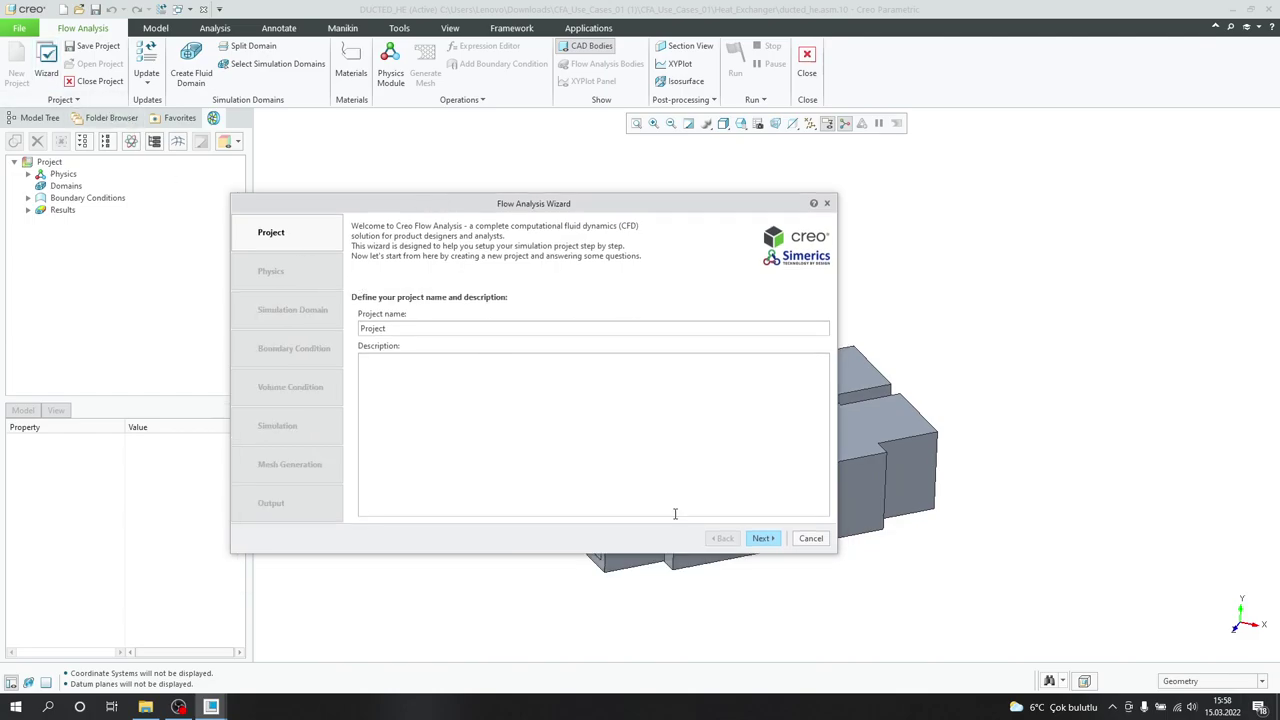
left_click(760, 539)
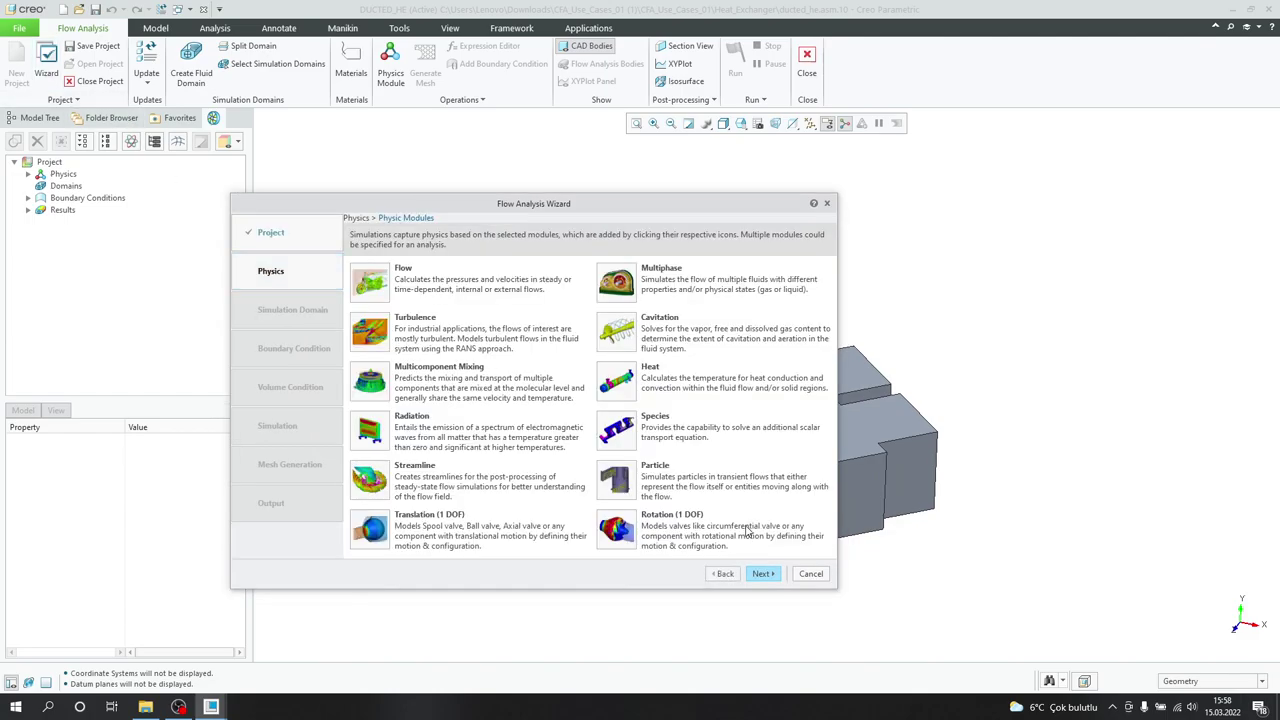
Add the Flow, Turbulence, Heat and Streamline physics modules to the project and accept No for the gravity force.
left_click_drag(722, 207, 694, 236)
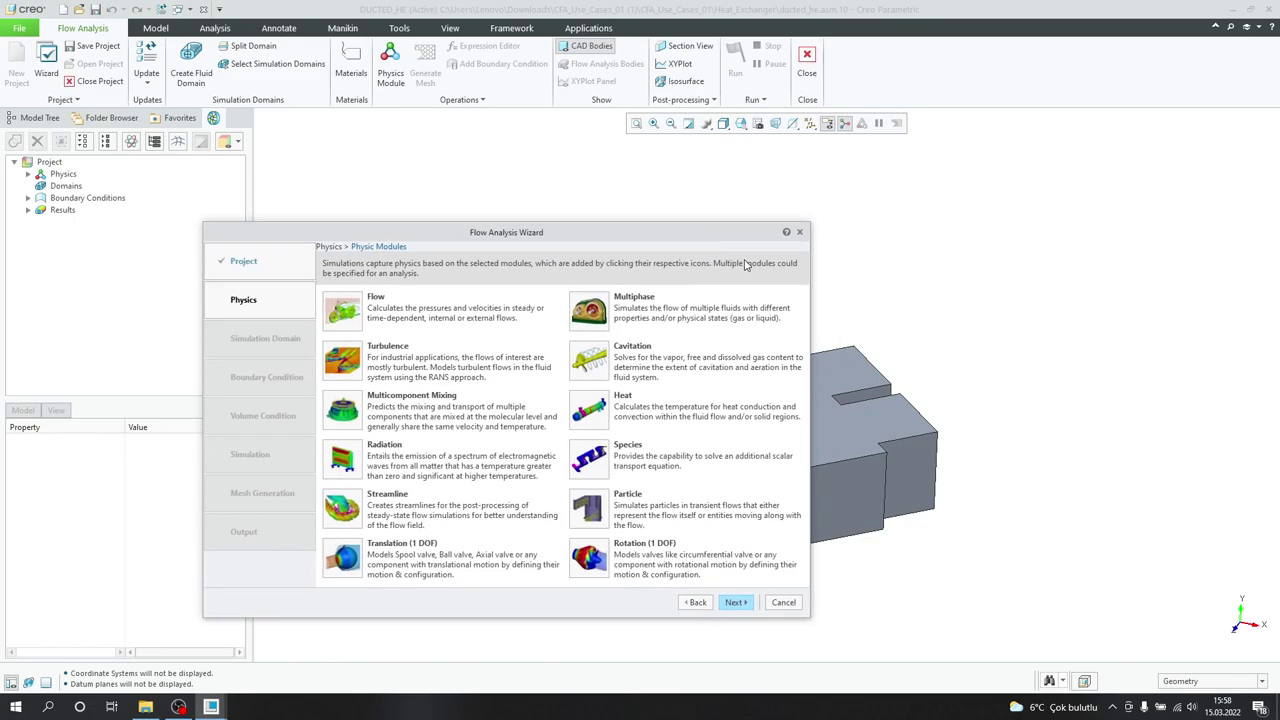
scroll(844, 349, "down", 1)
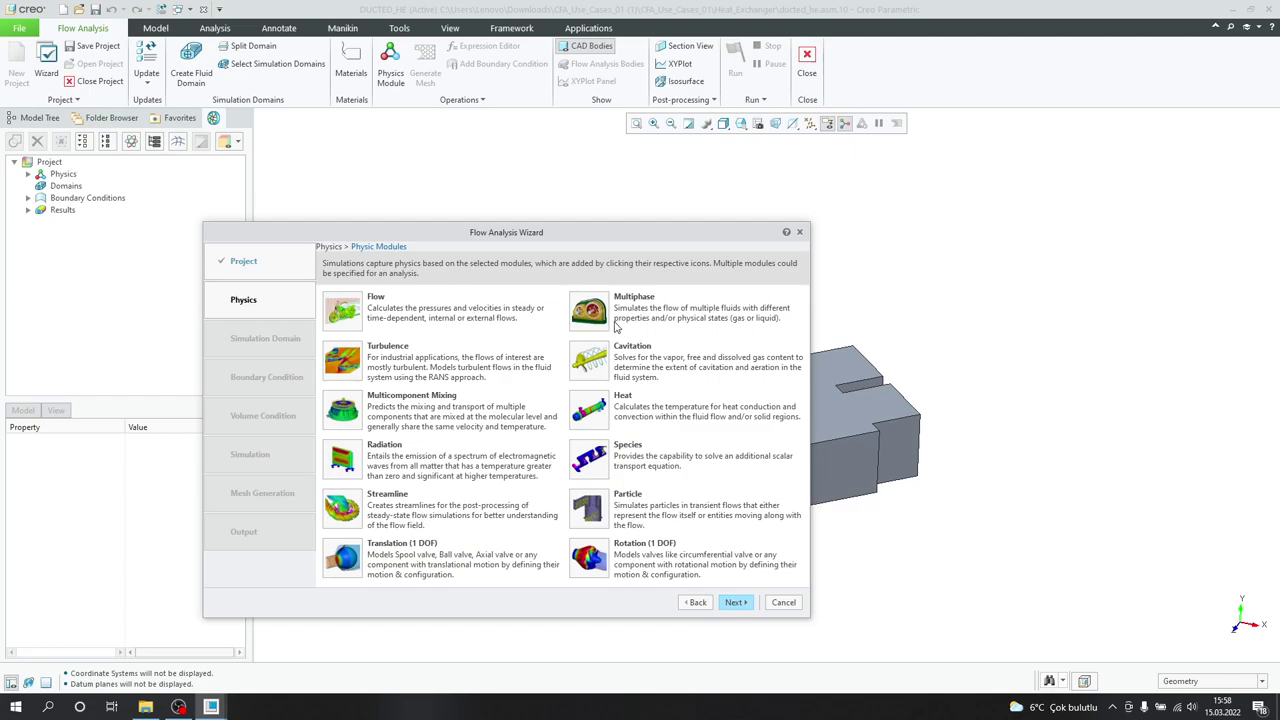
left_click(352, 362)
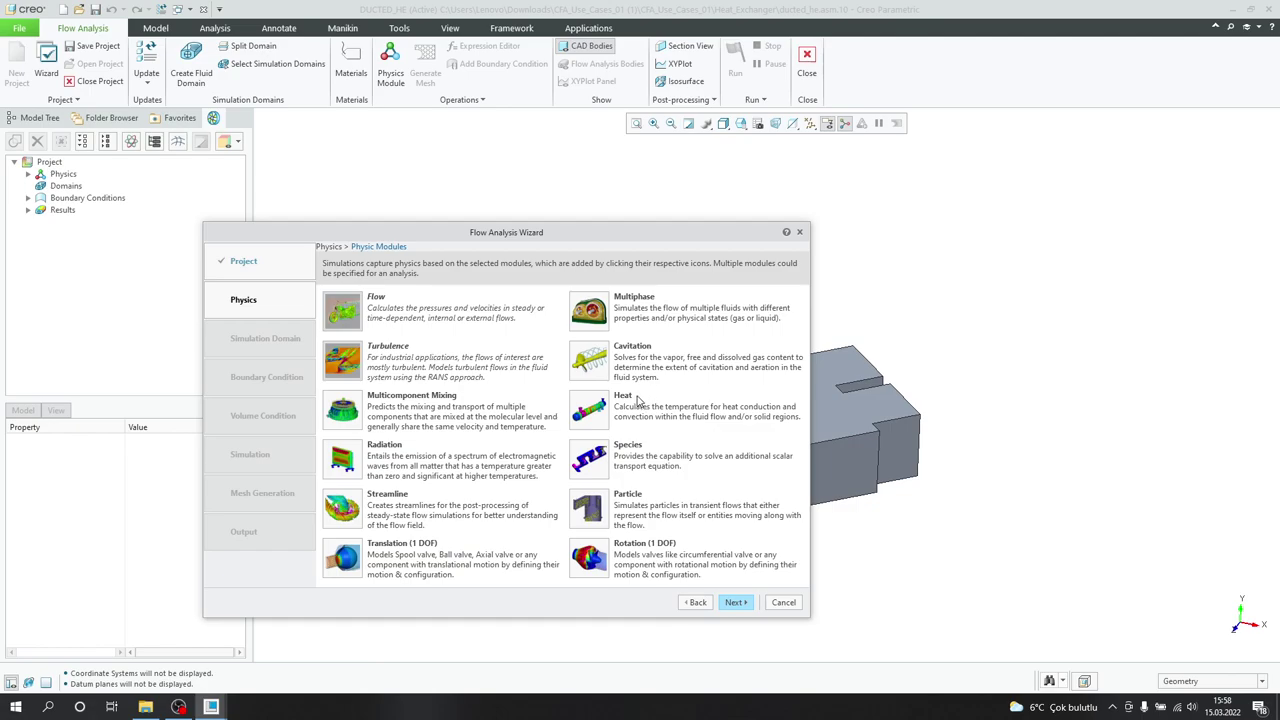
left_click(598, 408)
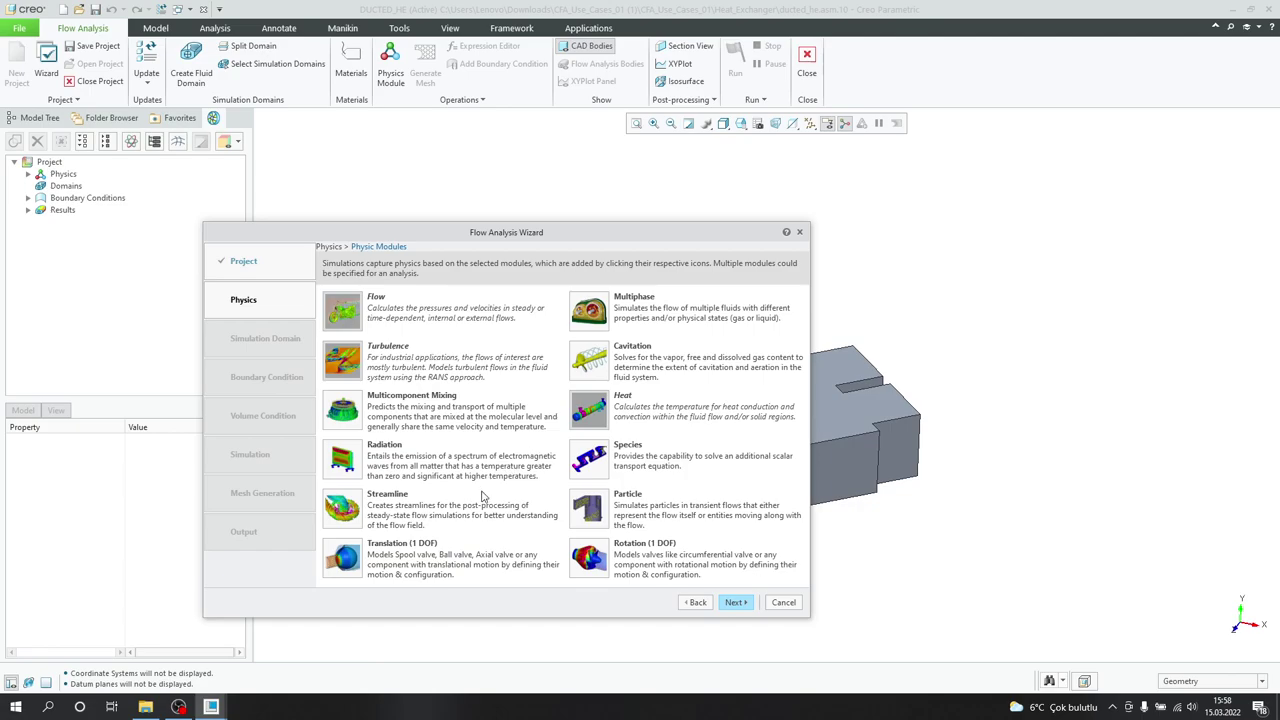
left_click(350, 512)
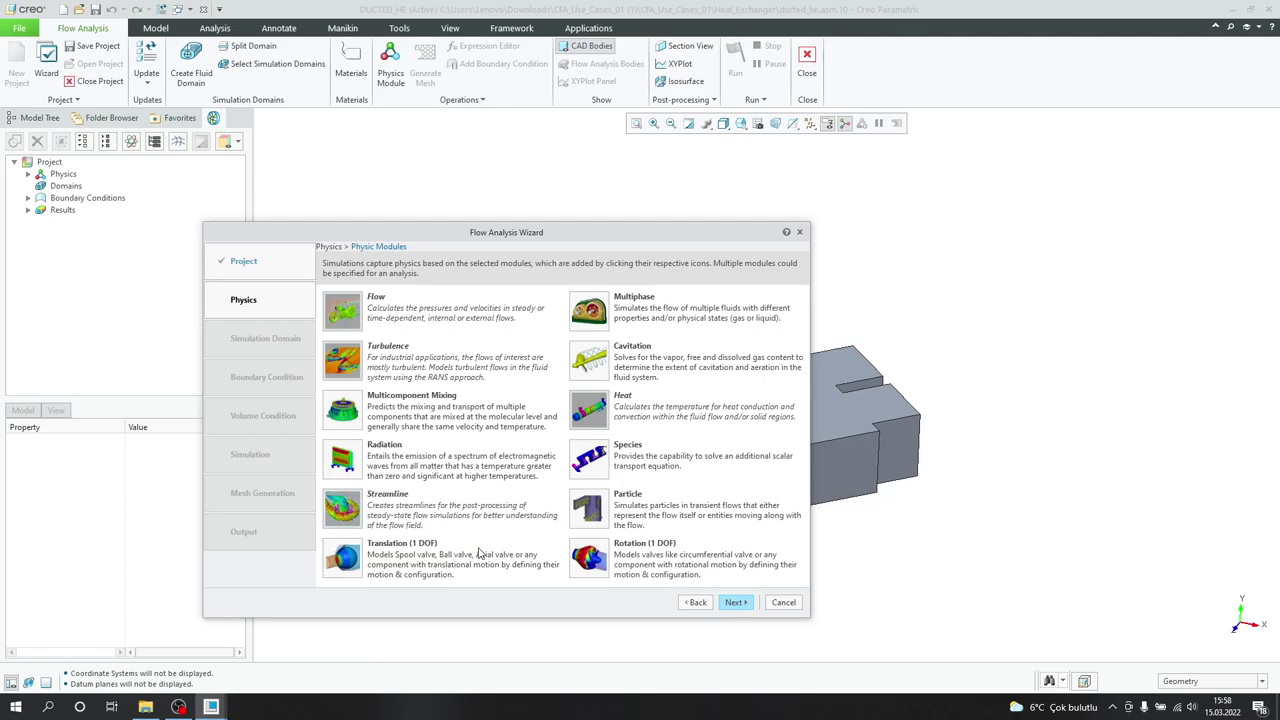
left_click(736, 603)
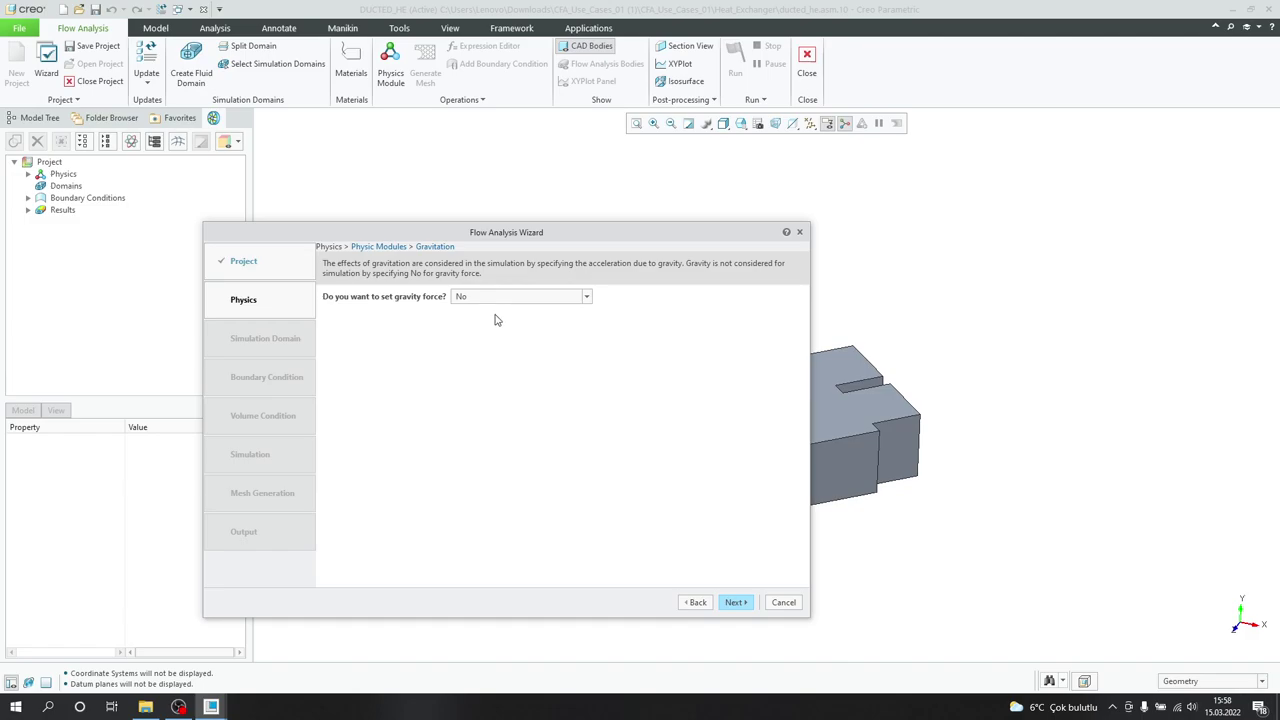
left_click(736, 603)
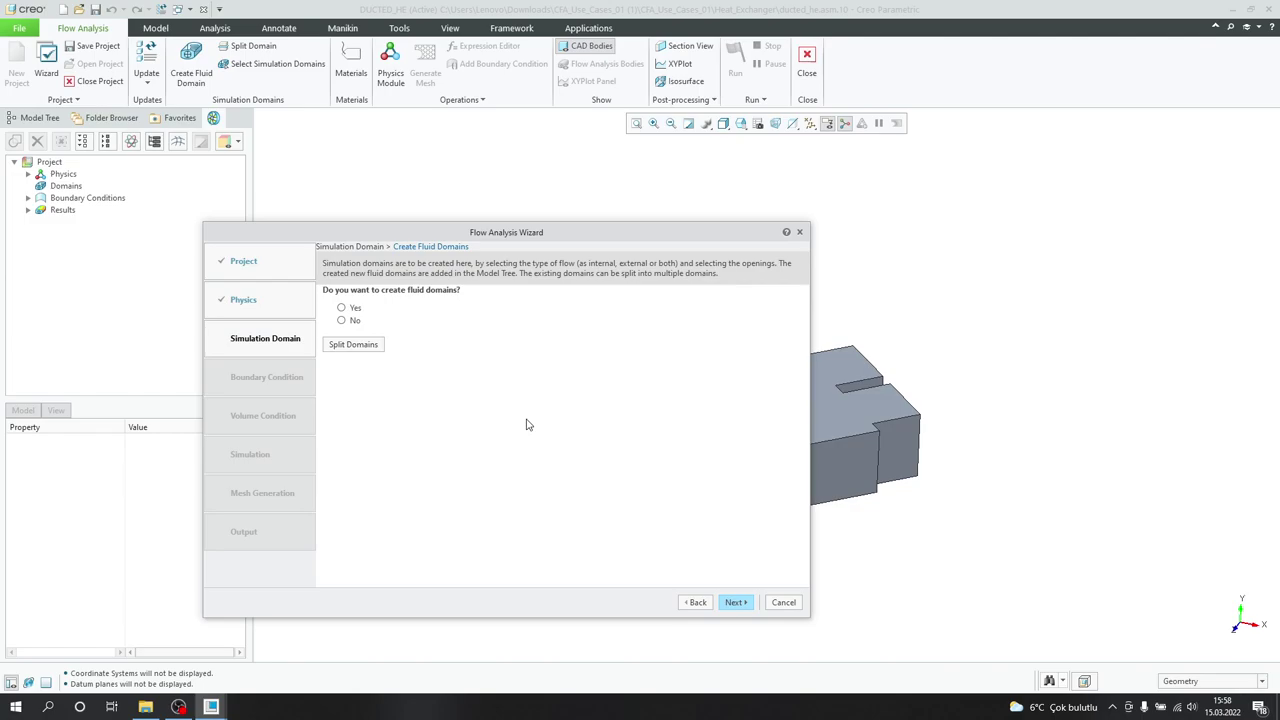
Choose to create fluid domains for the simulation, with Internal as the fluid dynamics problem.
left_click_drag(685, 240, 693, 452)
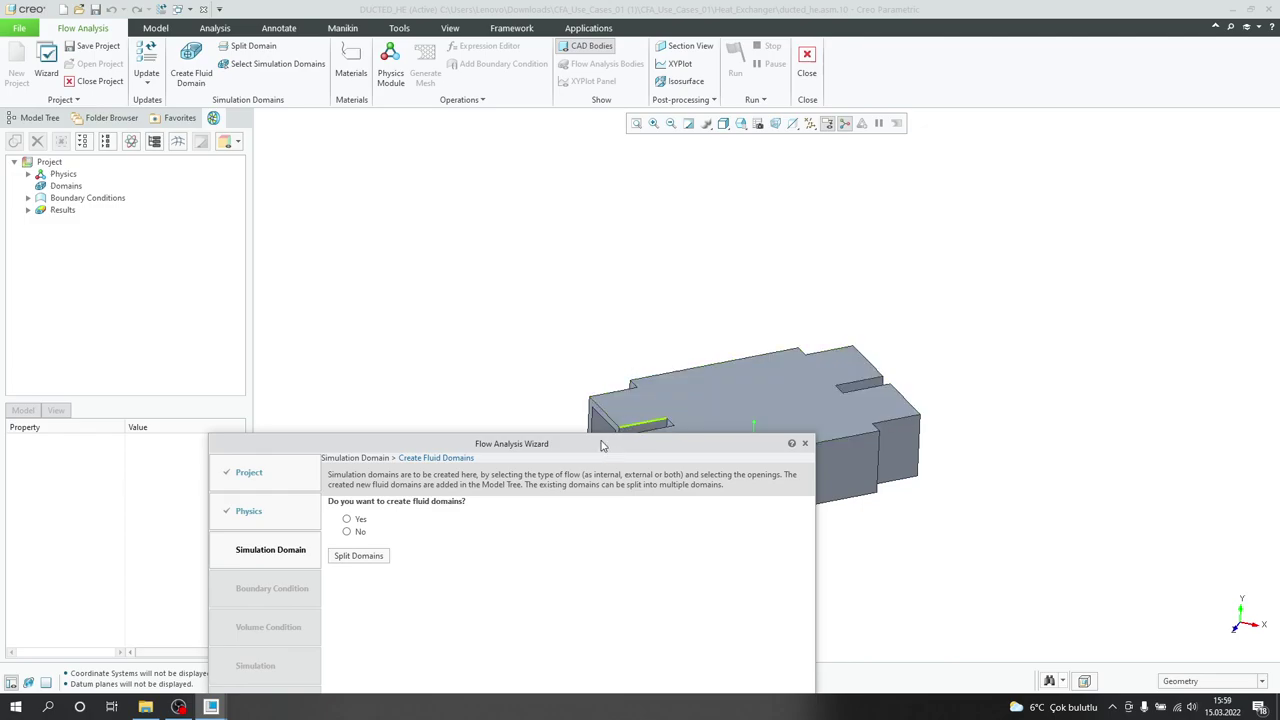
left_click_drag(601, 444, 625, 307)
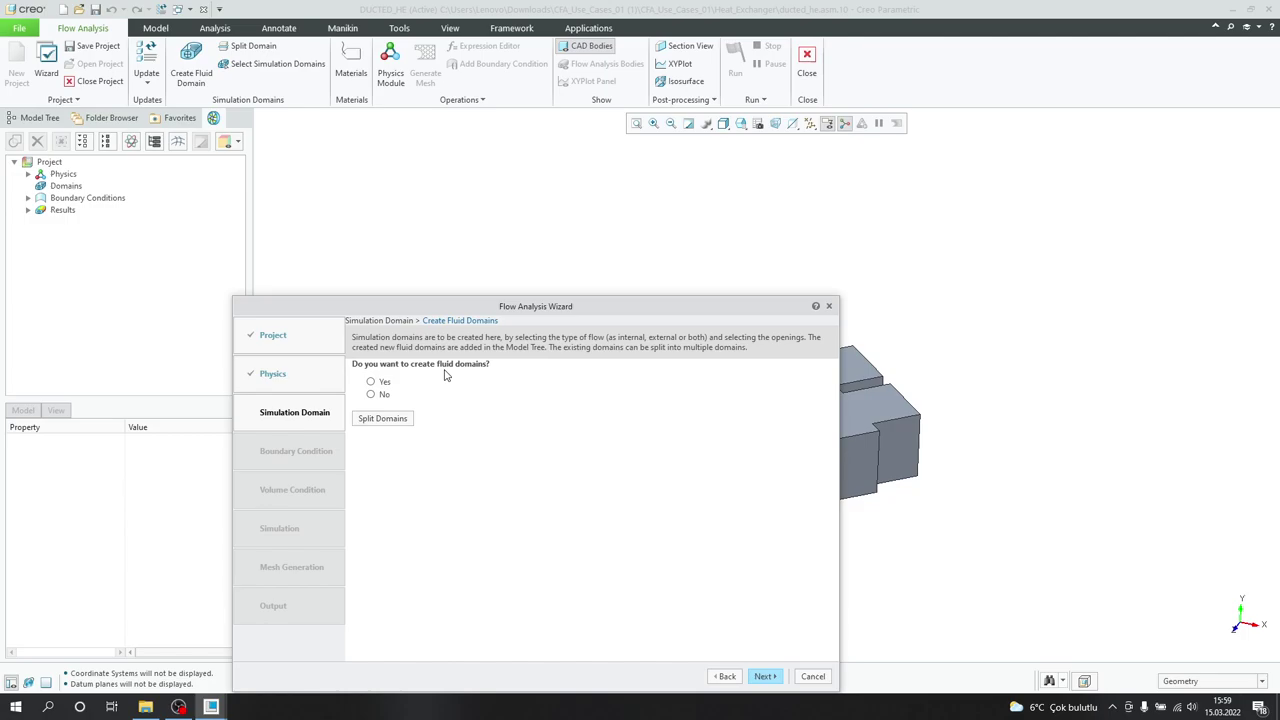
left_click_drag(465, 305, 436, 253)
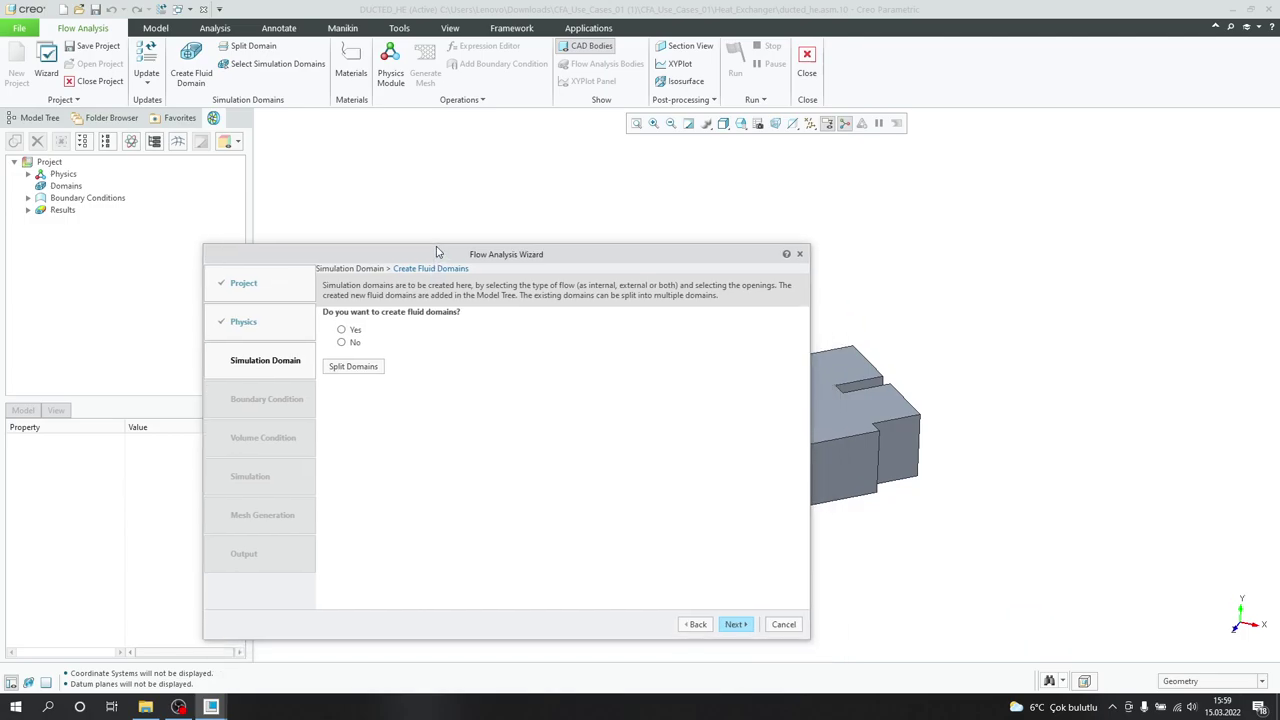
left_click(341, 330)
left_click(364, 400)
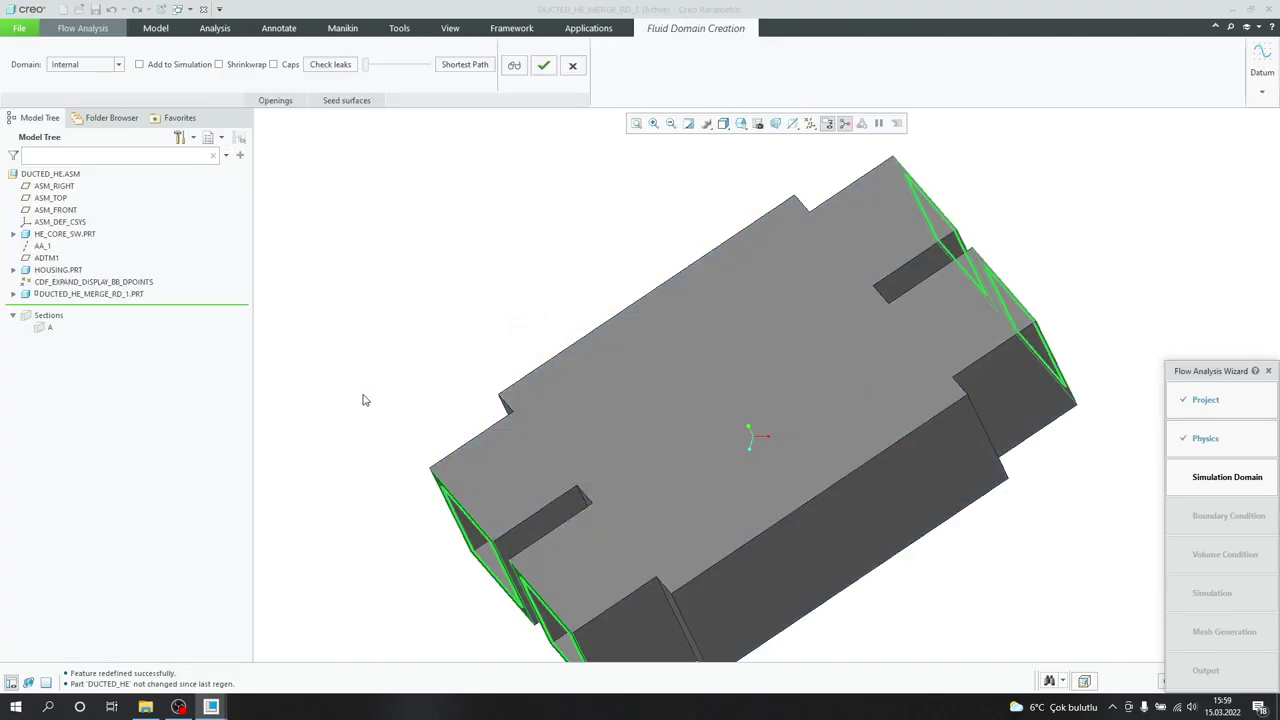
Check the openings at the four duct ends of the housing and create the internal fluid domain.
middle_click_drag(414, 351, 437, 297)
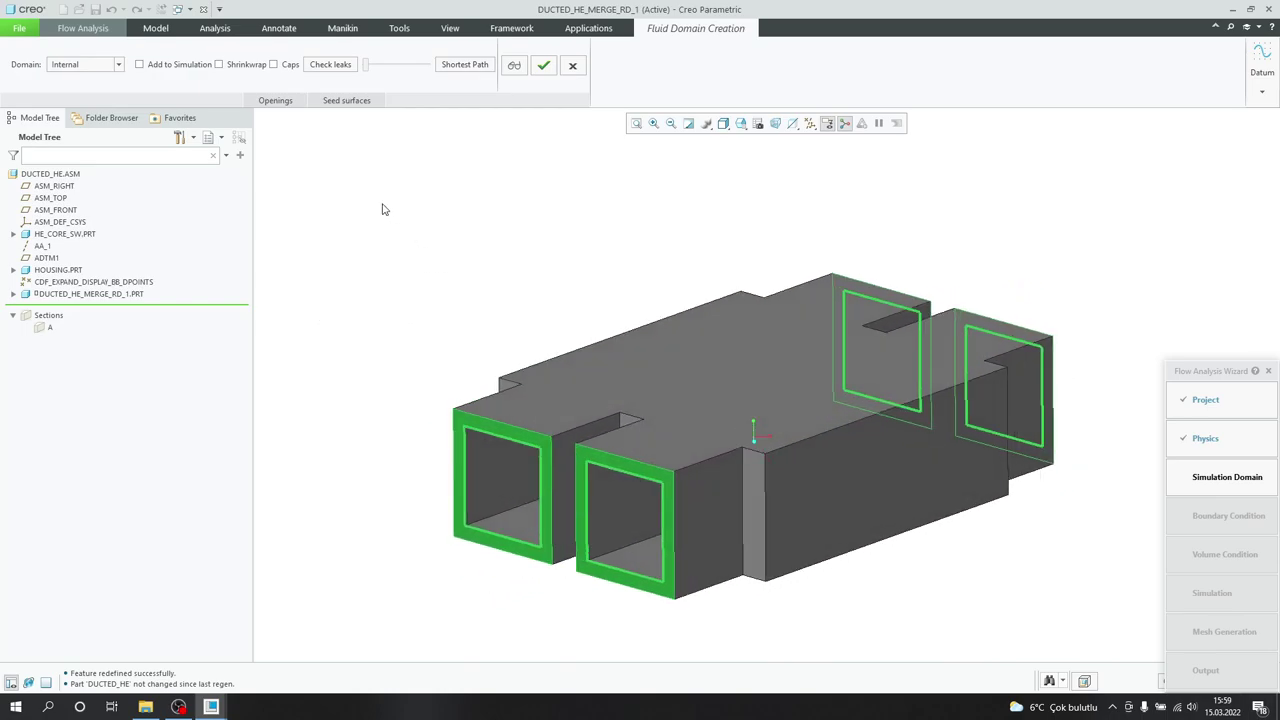
left_click(276, 102)
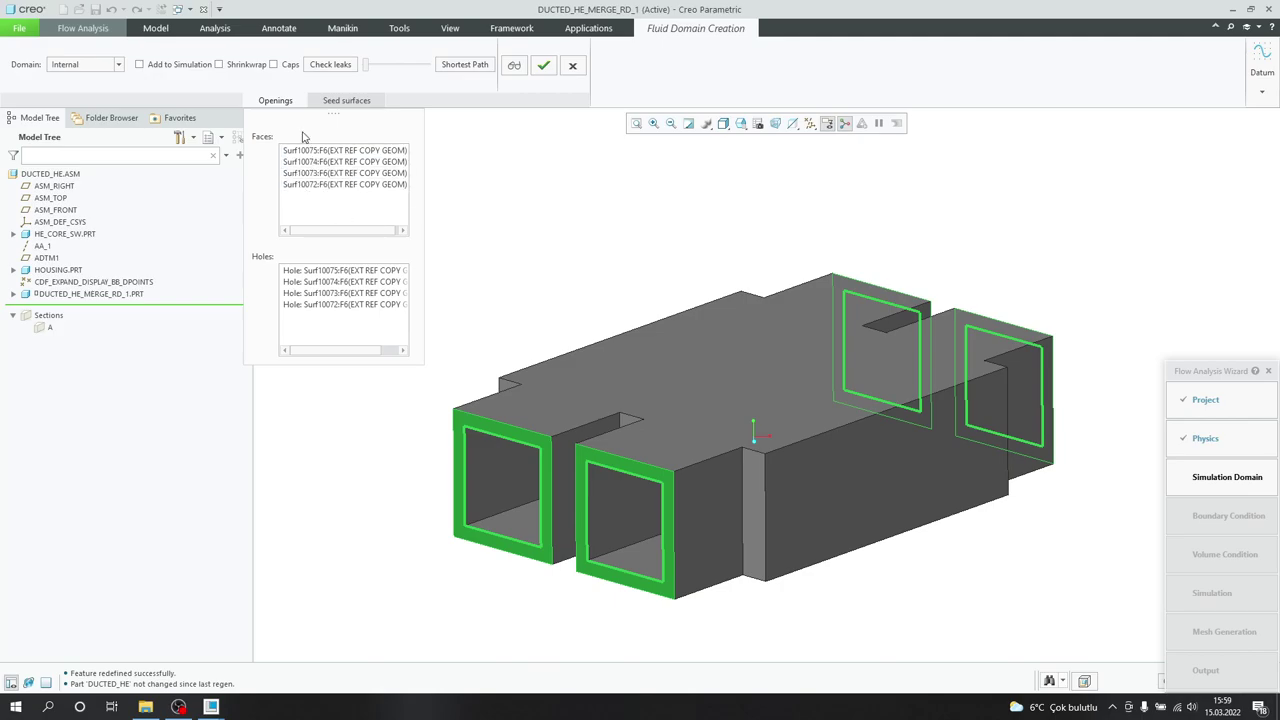
left_click(277, 101)
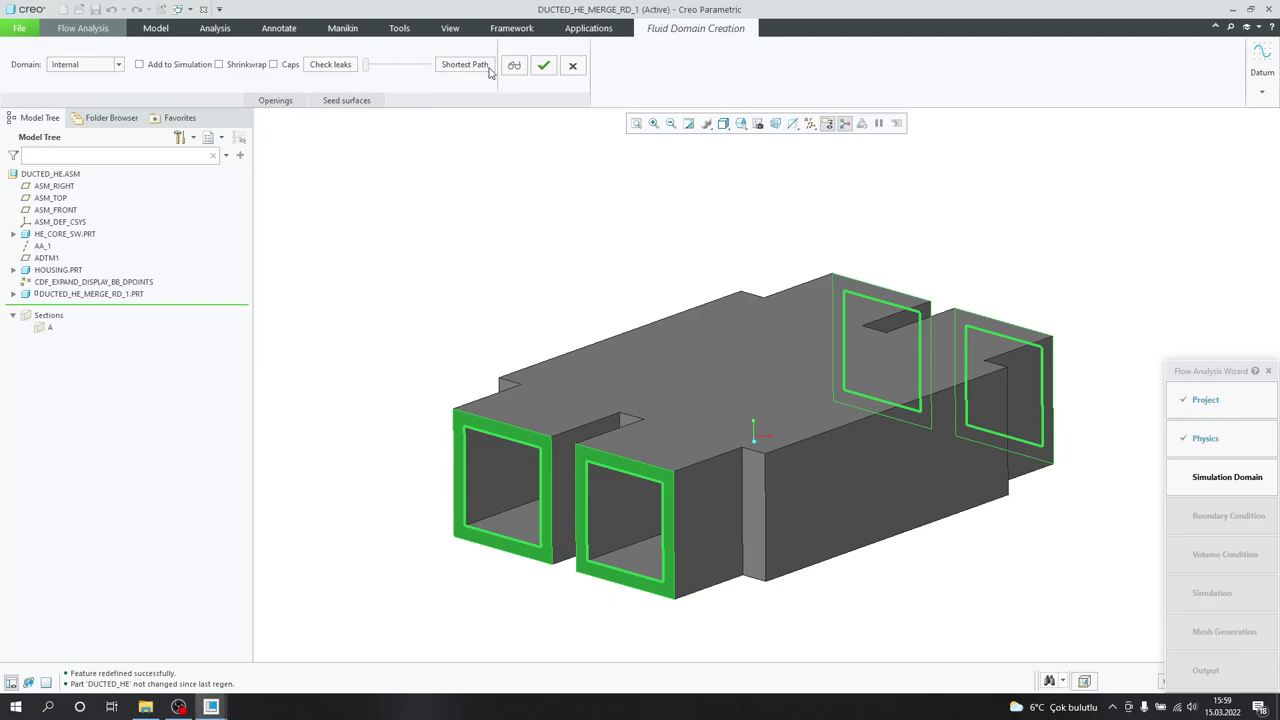
left_click(540, 67)
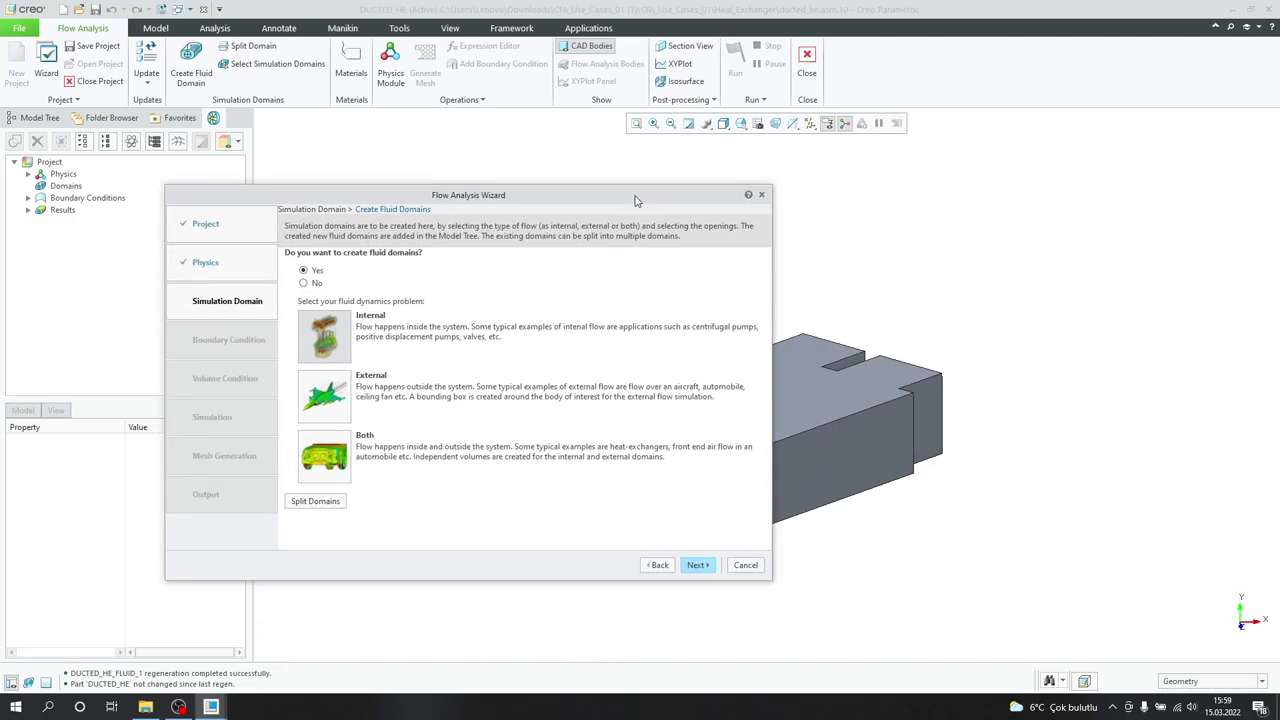
Add the fluid body inside the ducts to the wizard's list of fluid domains.
left_click(699, 565)
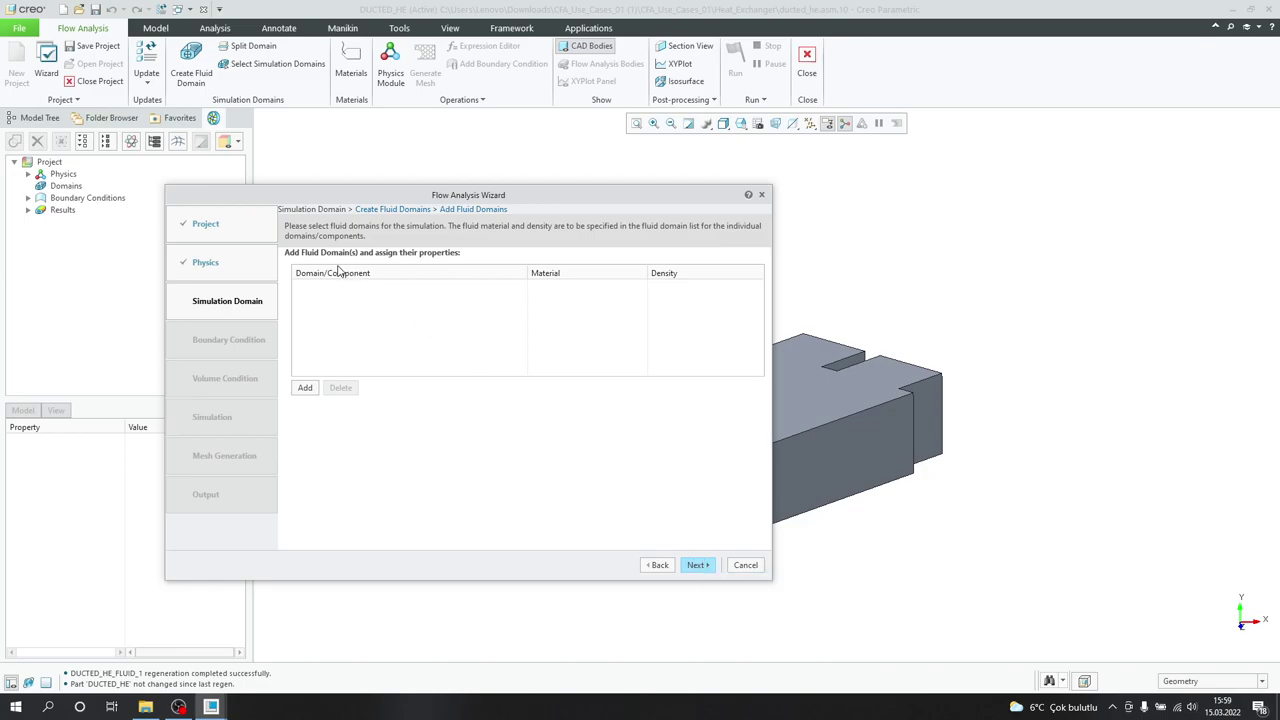
left_click(305, 386)
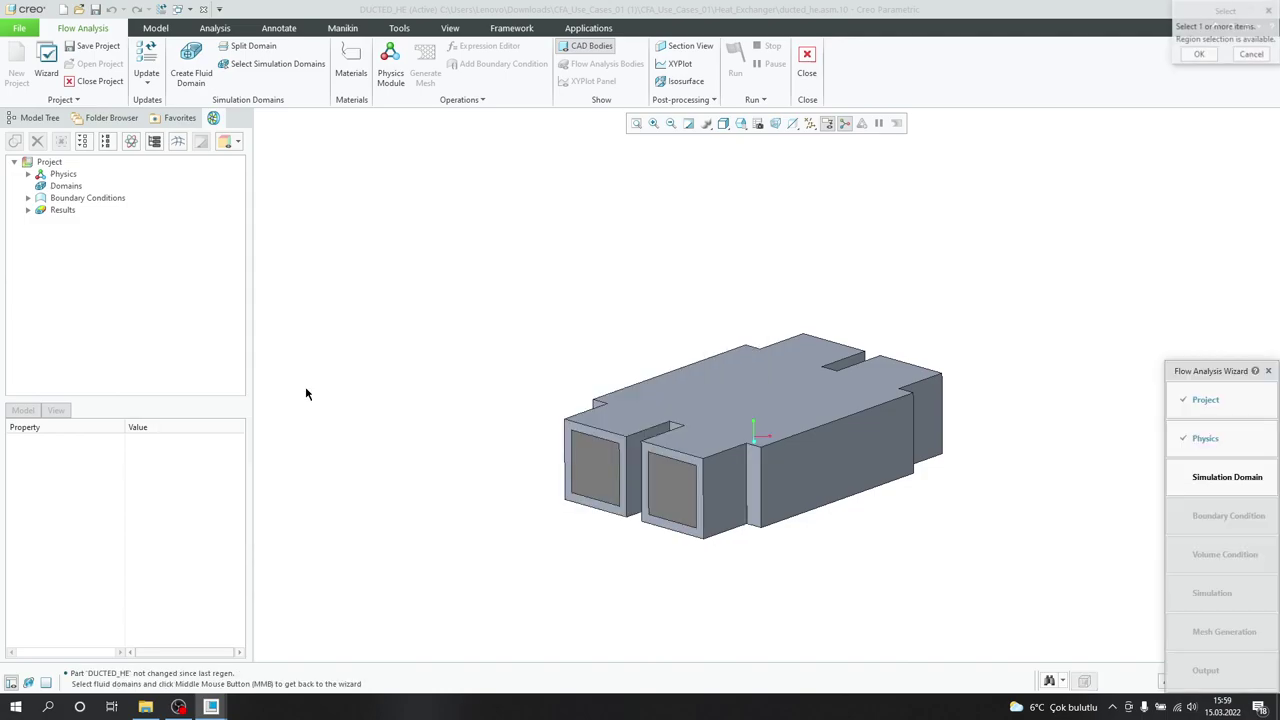
left_click(687, 511)
mouse_move(222, 708)
left_click(283, 670)
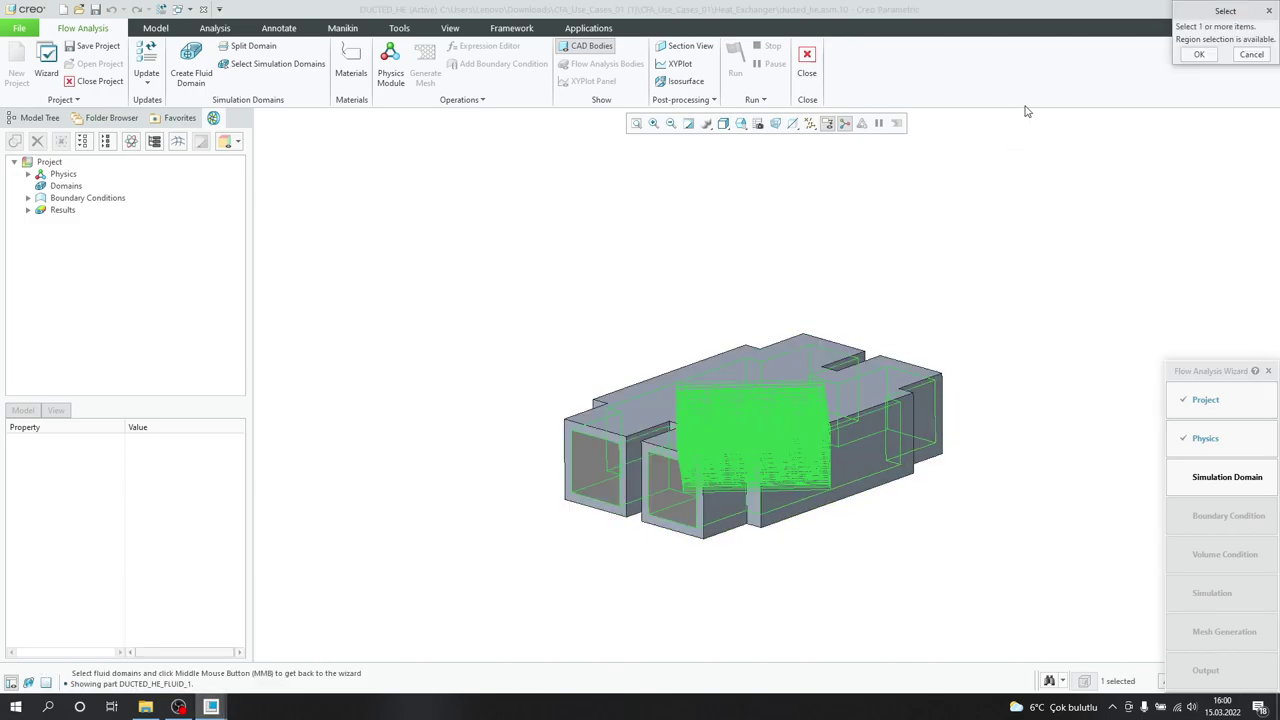
left_click(1199, 54)
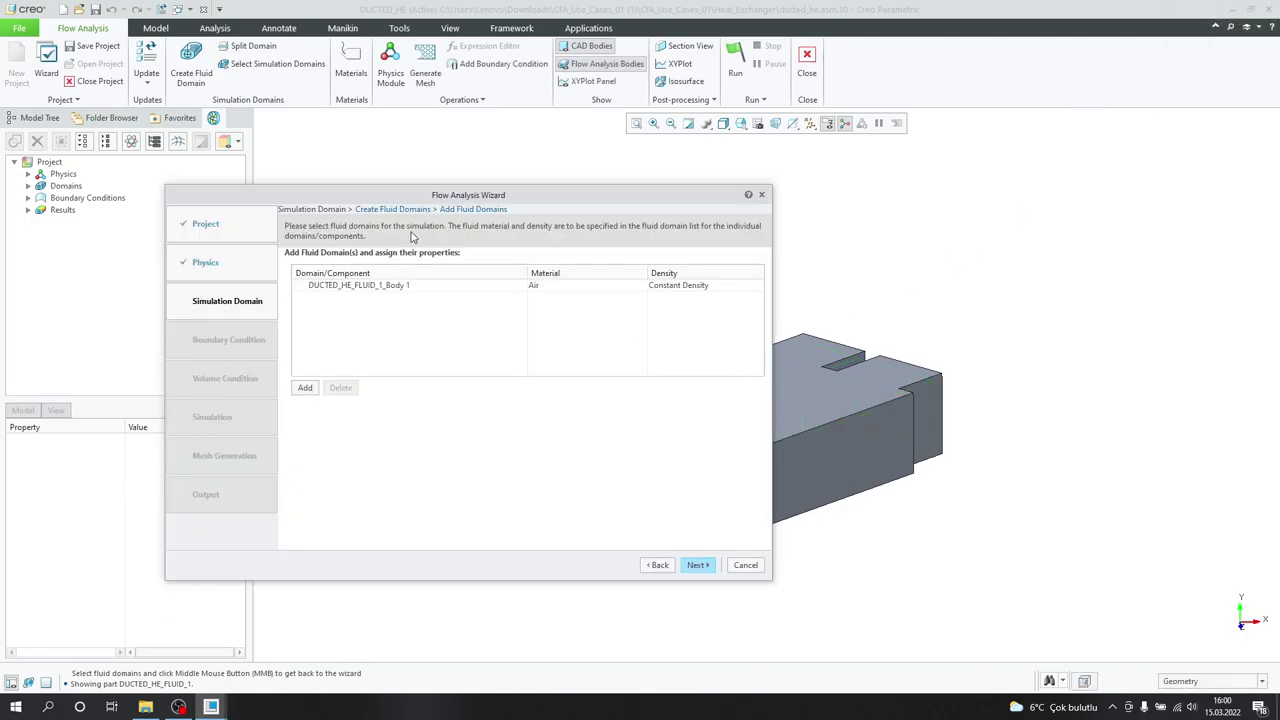
left_click_drag(437, 196, 387, 220)
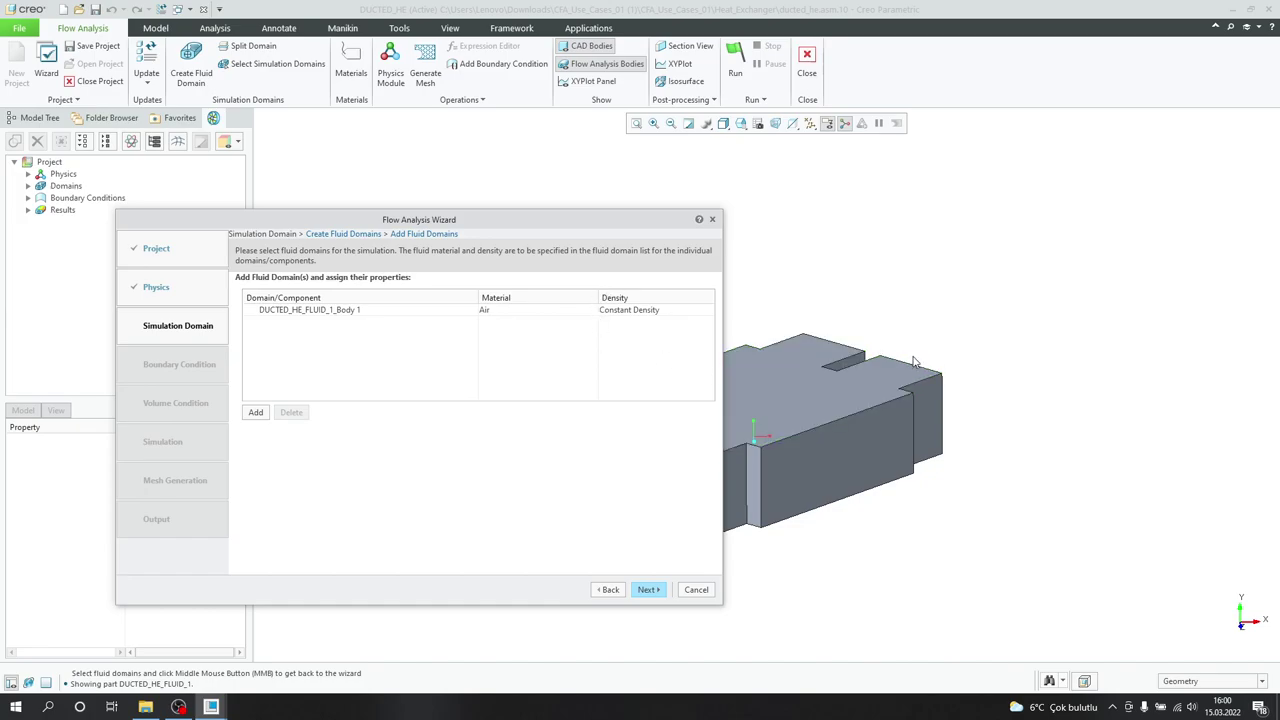
Set the density of the DUCTED_HE_FLUID_1 body to Ideal Gas Law and proceed to the solid domains.
middle_click_drag(993, 370, 995, 370)
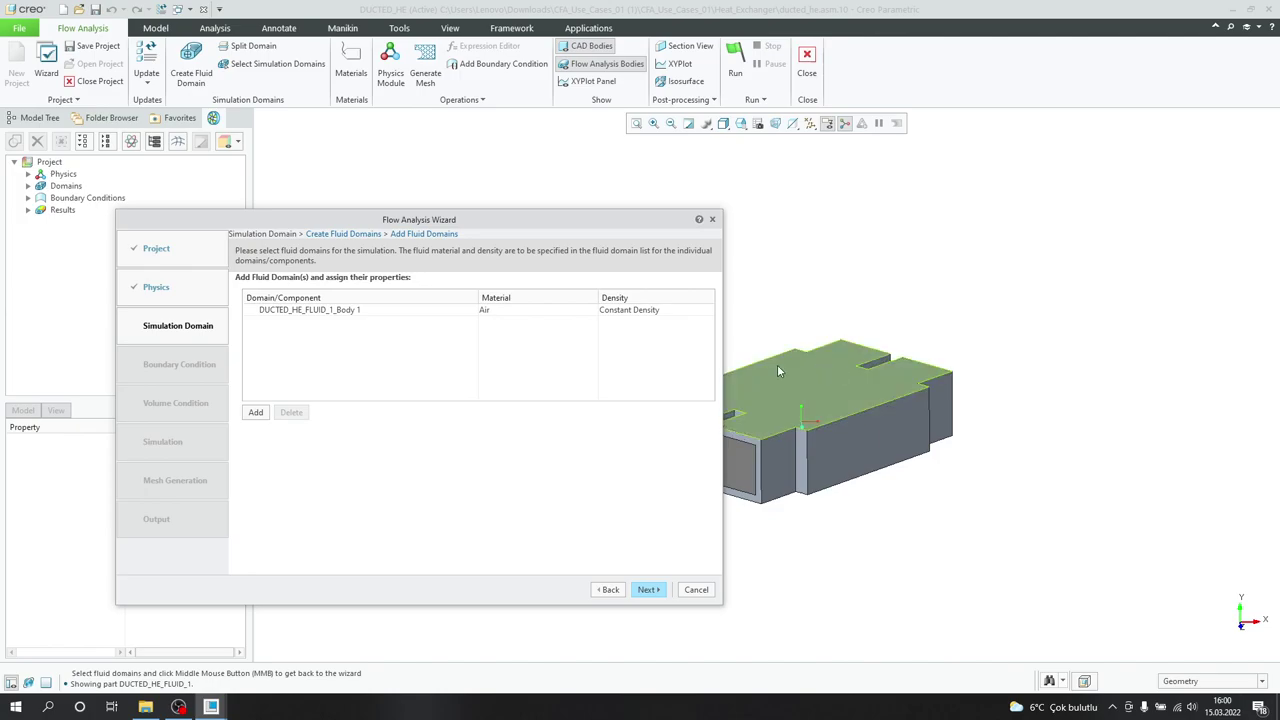
left_click(655, 312)
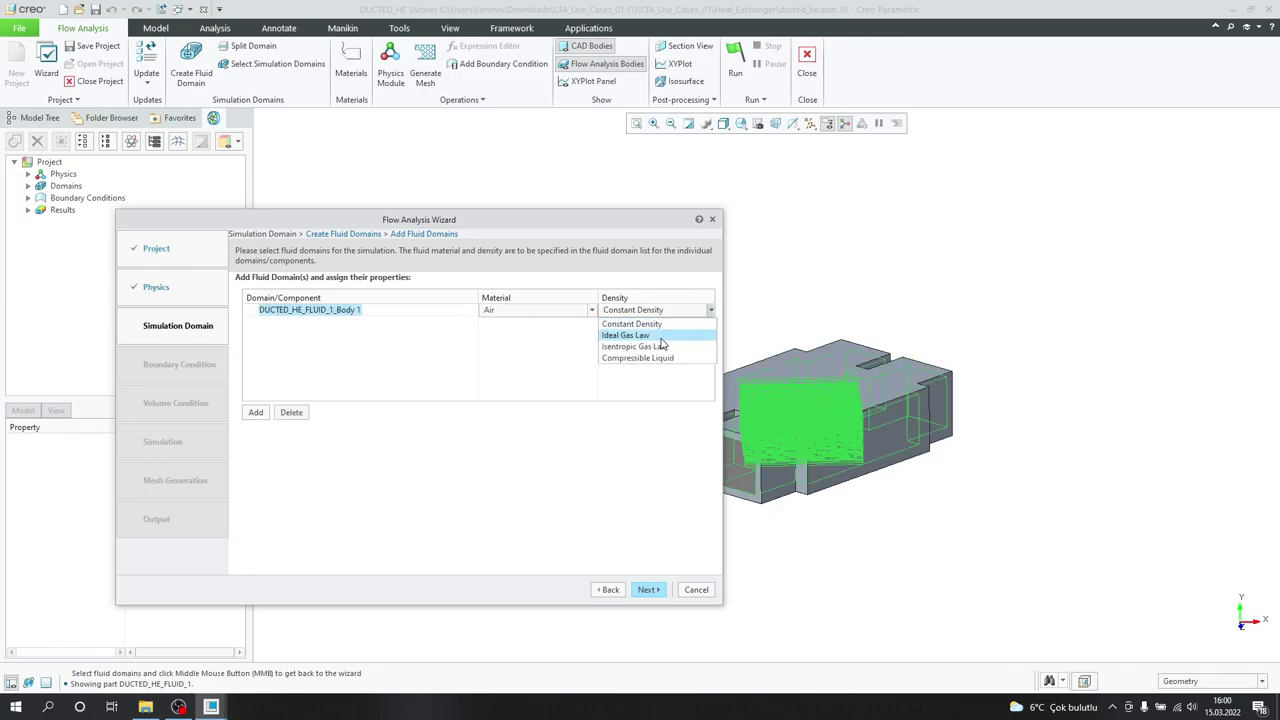
left_click(628, 333)
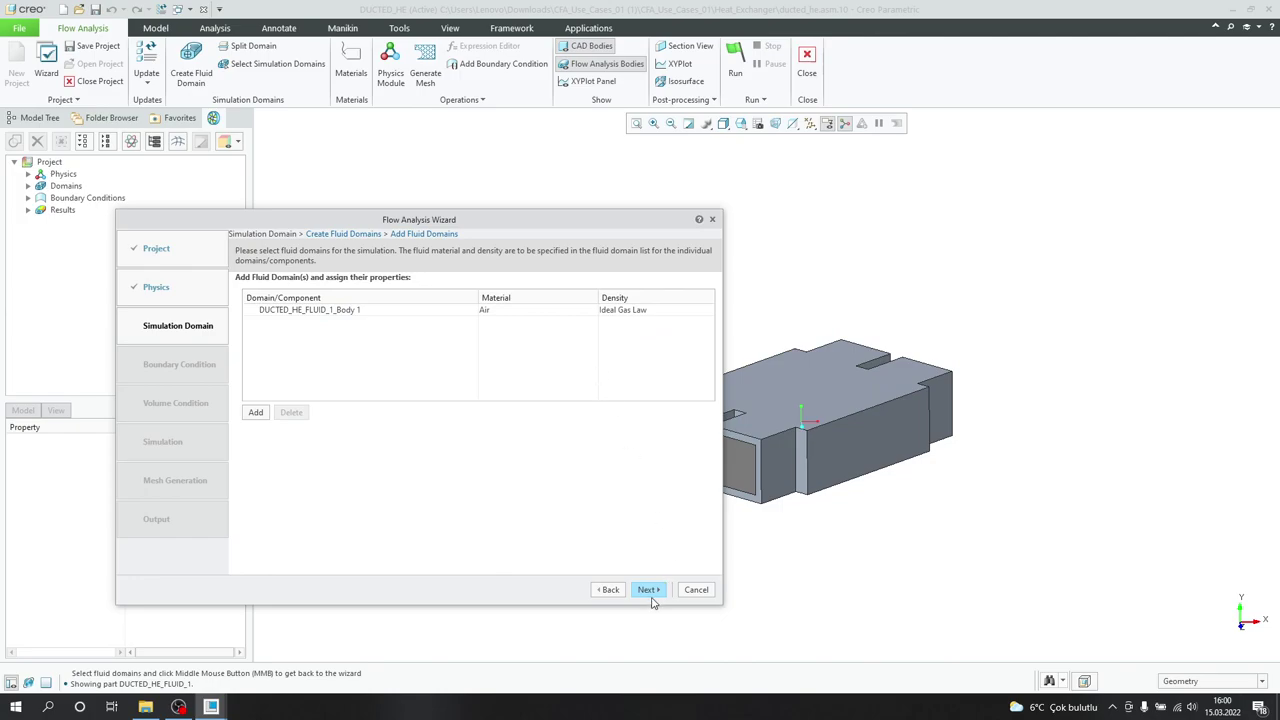
left_click(651, 591)
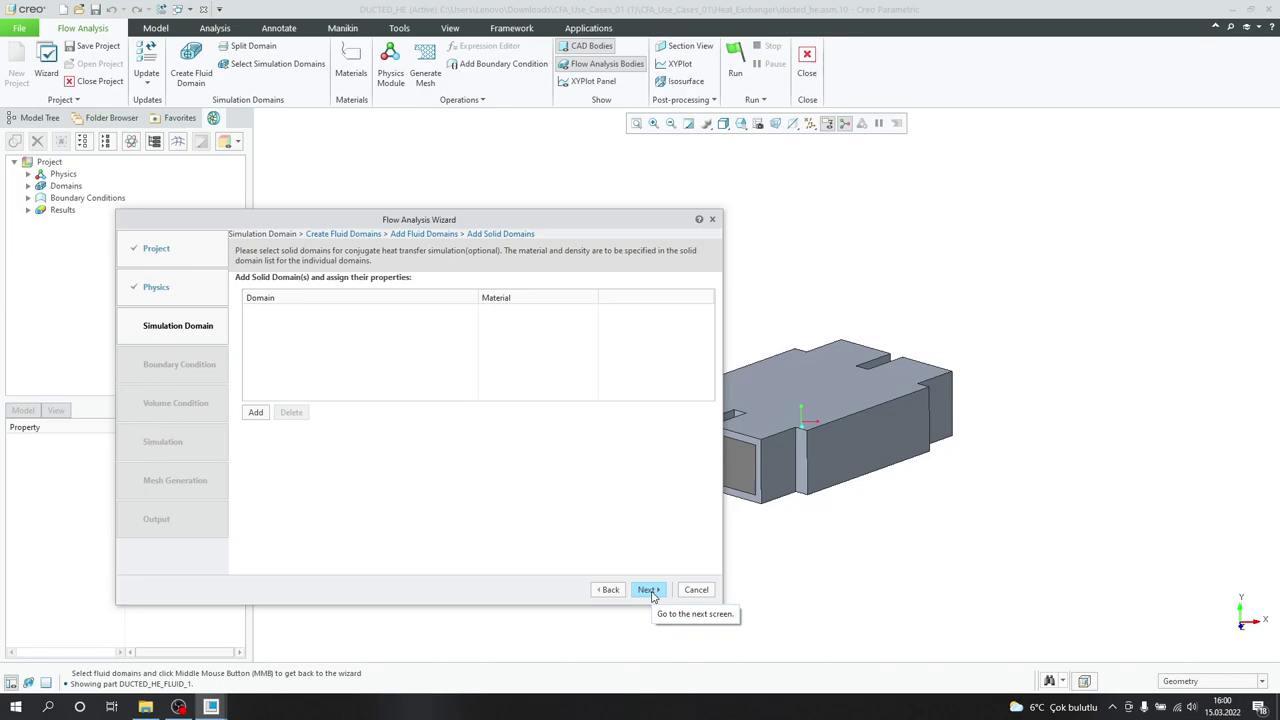
Add the HE_CORE_SW and HOUSING parts as solid domains and proceed to the inlet boundaries.
left_click(256, 414)
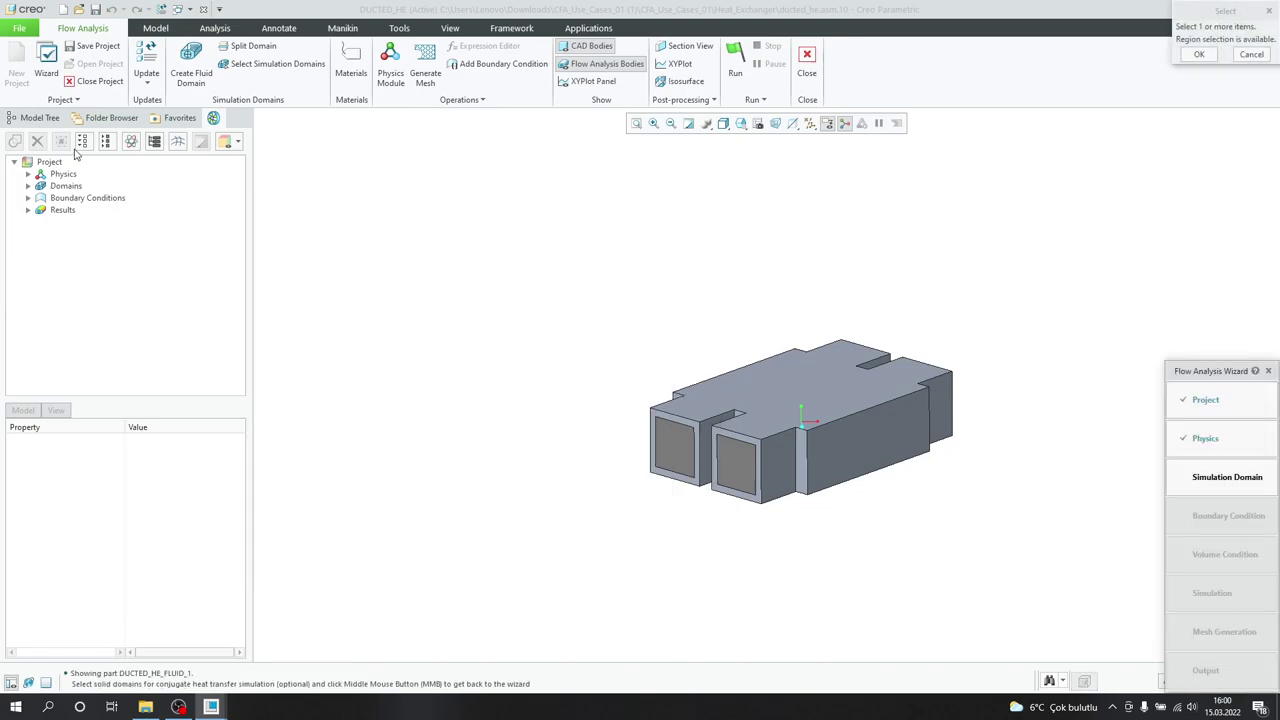
left_click(38, 118)
middle_click_drag(506, 251, 471, 269)
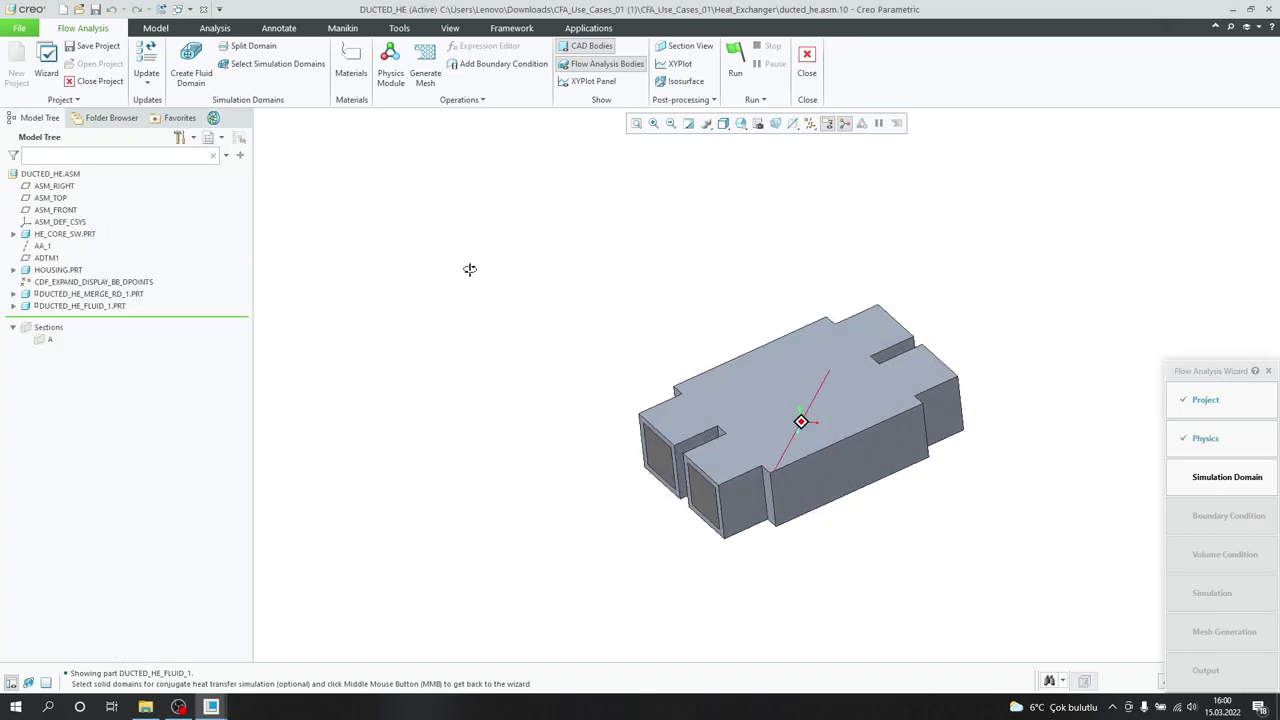
left_click(80, 238)
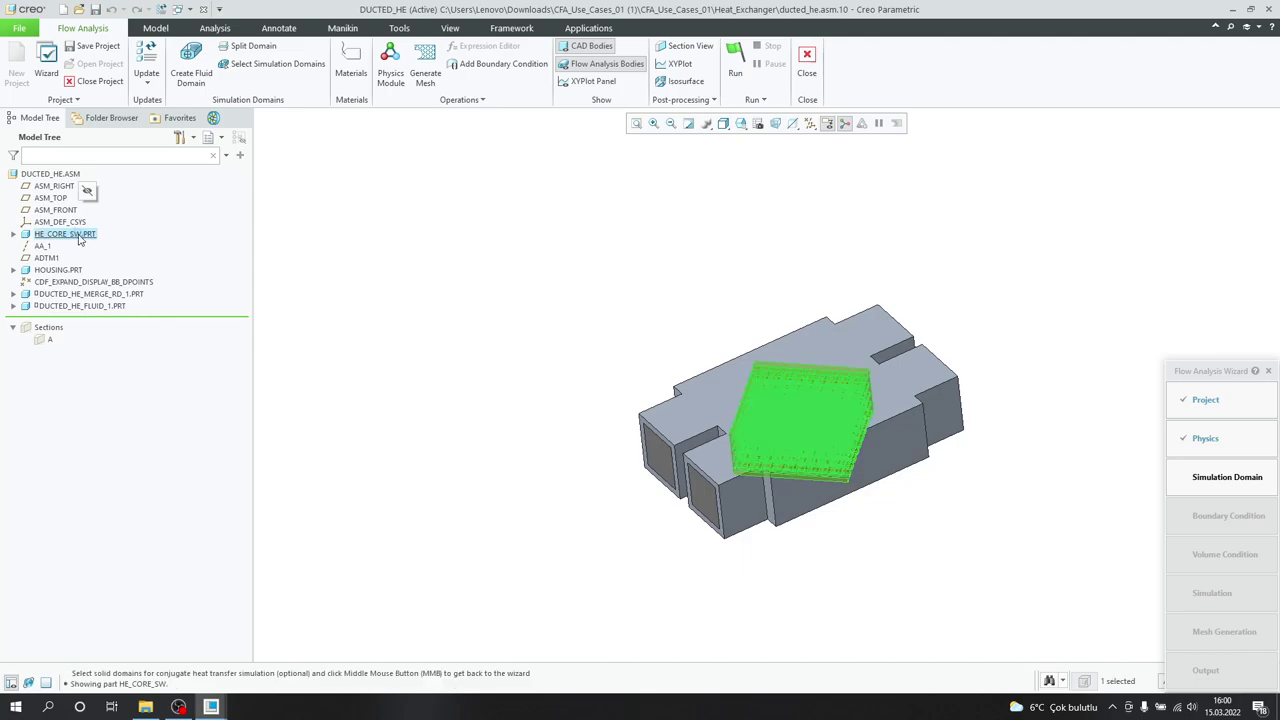
middle_click_drag(743, 286, 722, 305)
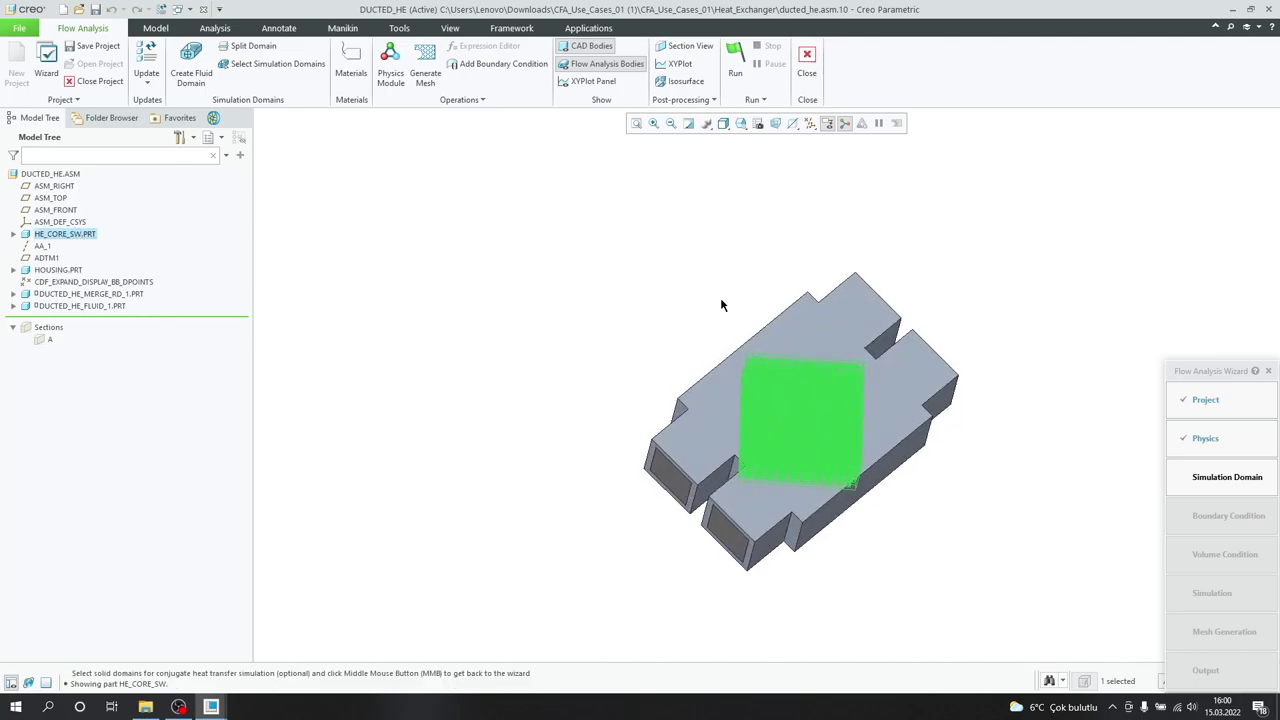
middle_click_drag(603, 446, 645, 389)
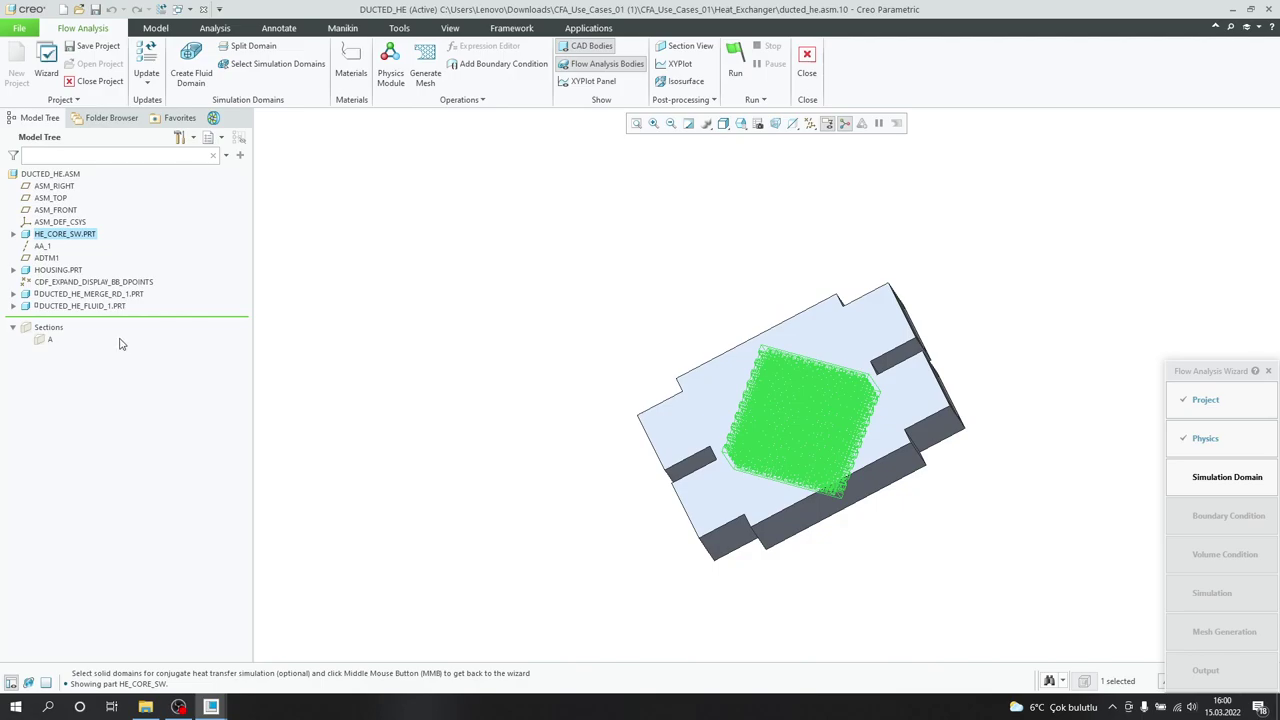
left_click(58, 270, "ctrl")
middle_click_drag(357, 349, 583, 320)
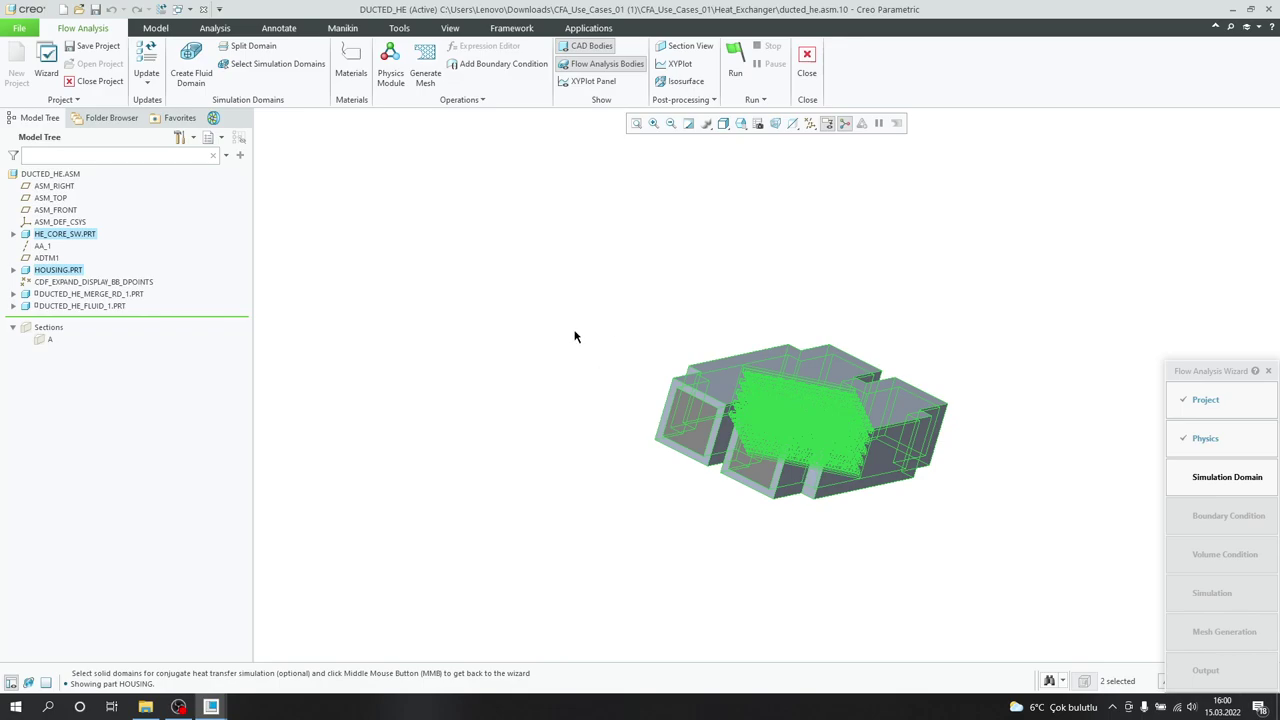
mouse_move(211, 705)
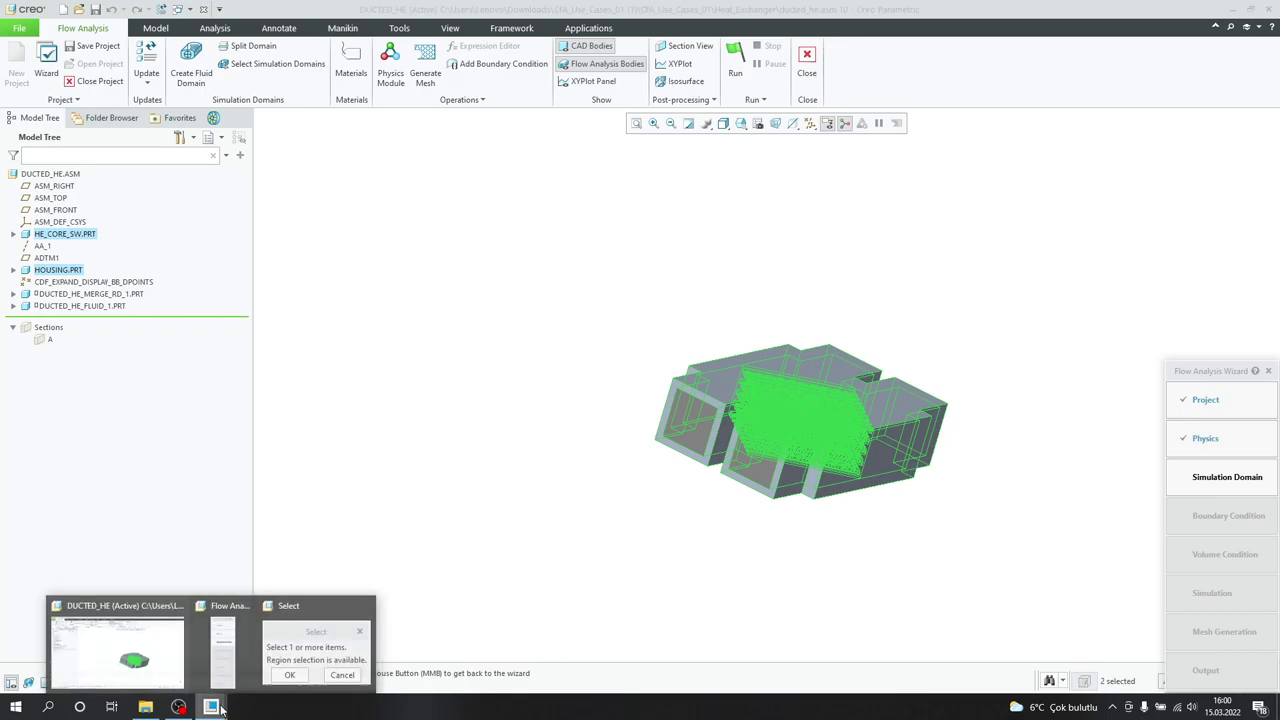
left_click(274, 655)
left_click(1196, 56)
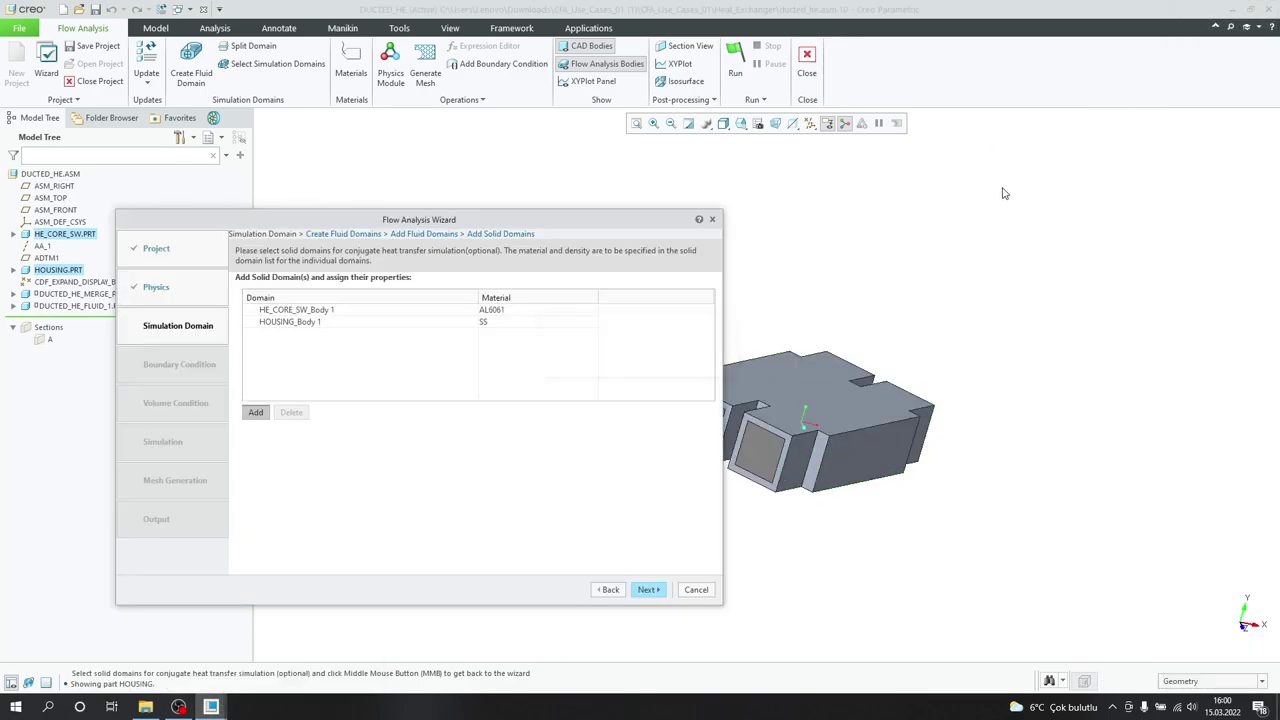
left_click_drag(485, 236, 537, 180)
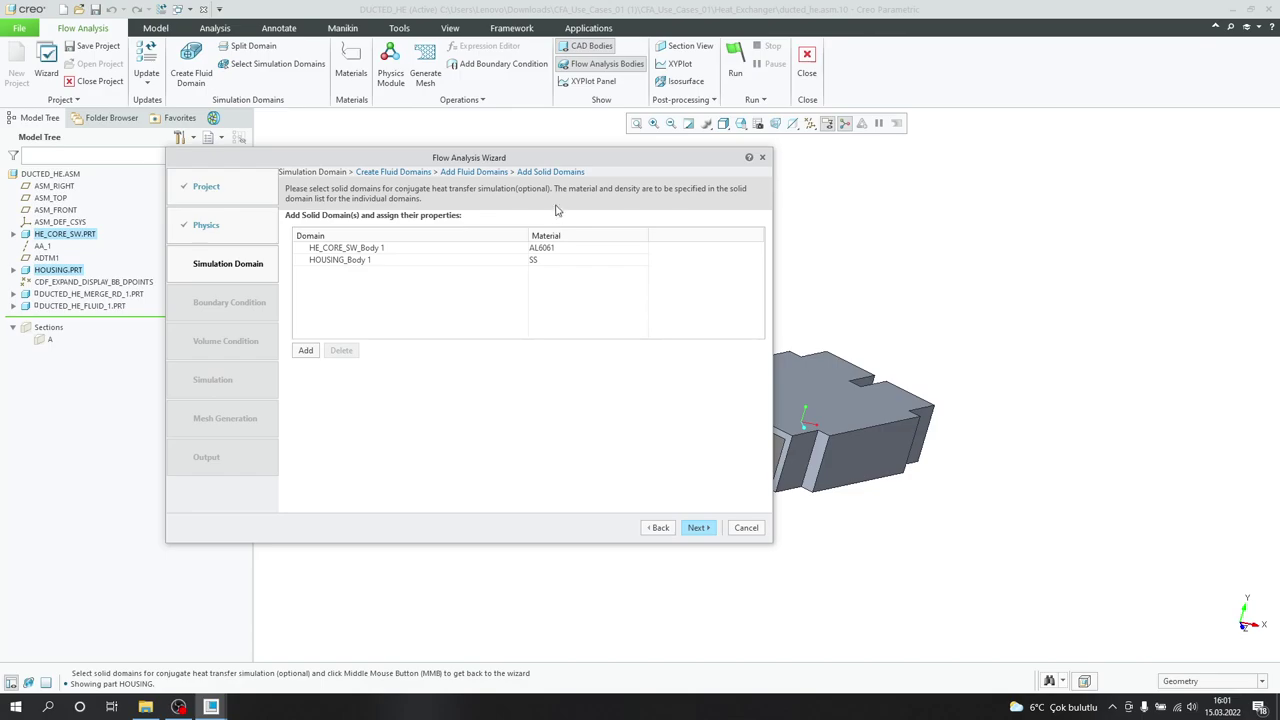
left_click_drag(551, 163, 558, 231)
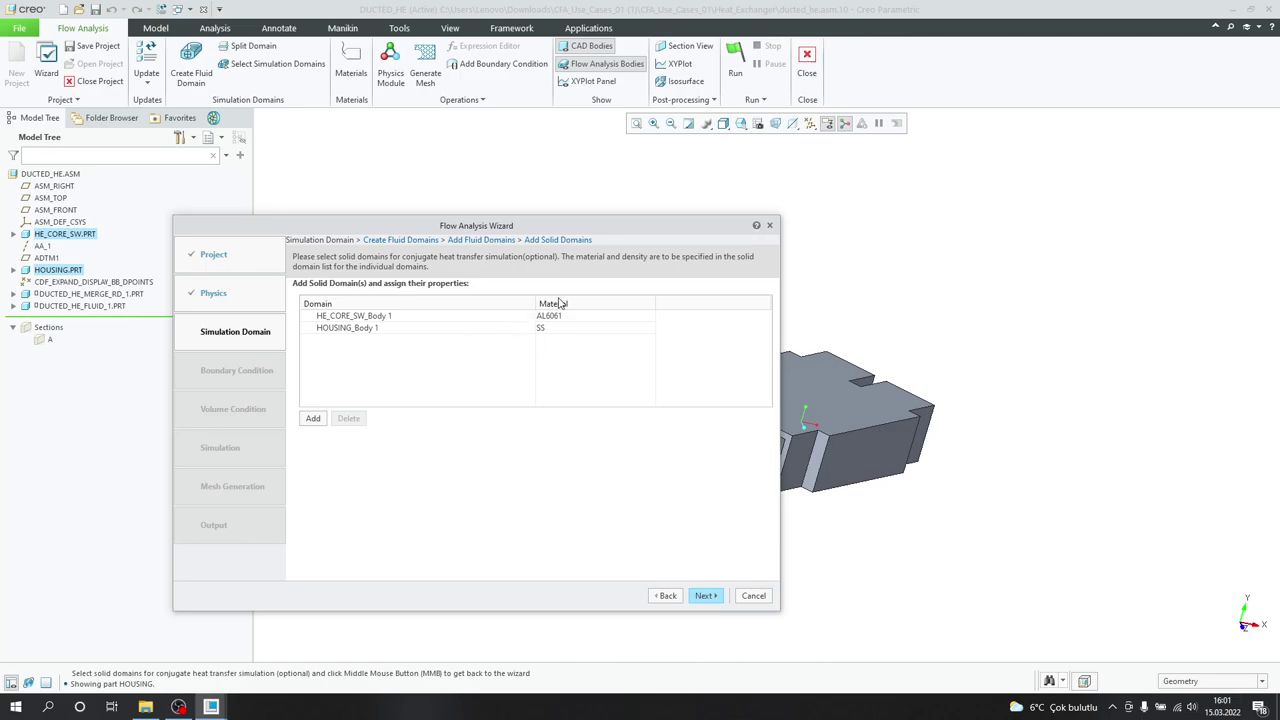
left_click(706, 596)
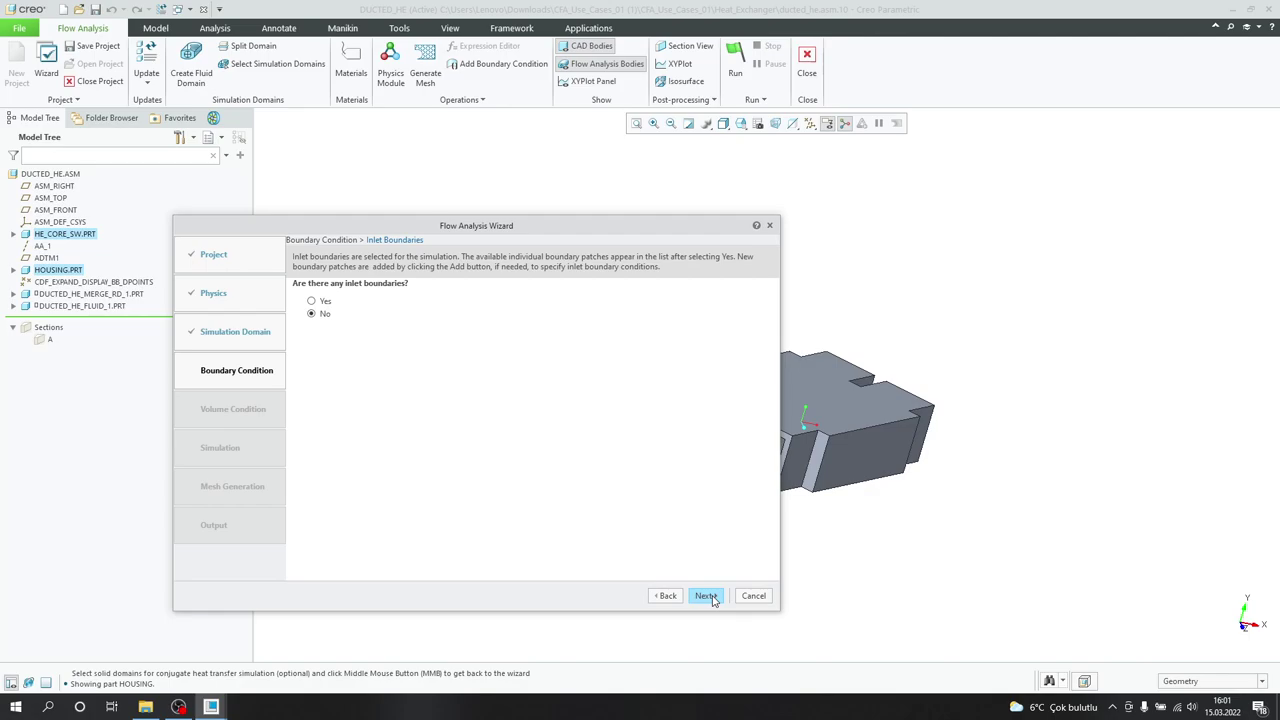
Answer Yes to having inlet boundaries and choose patch BC_00003 as the first inlet.
left_click(325, 302)
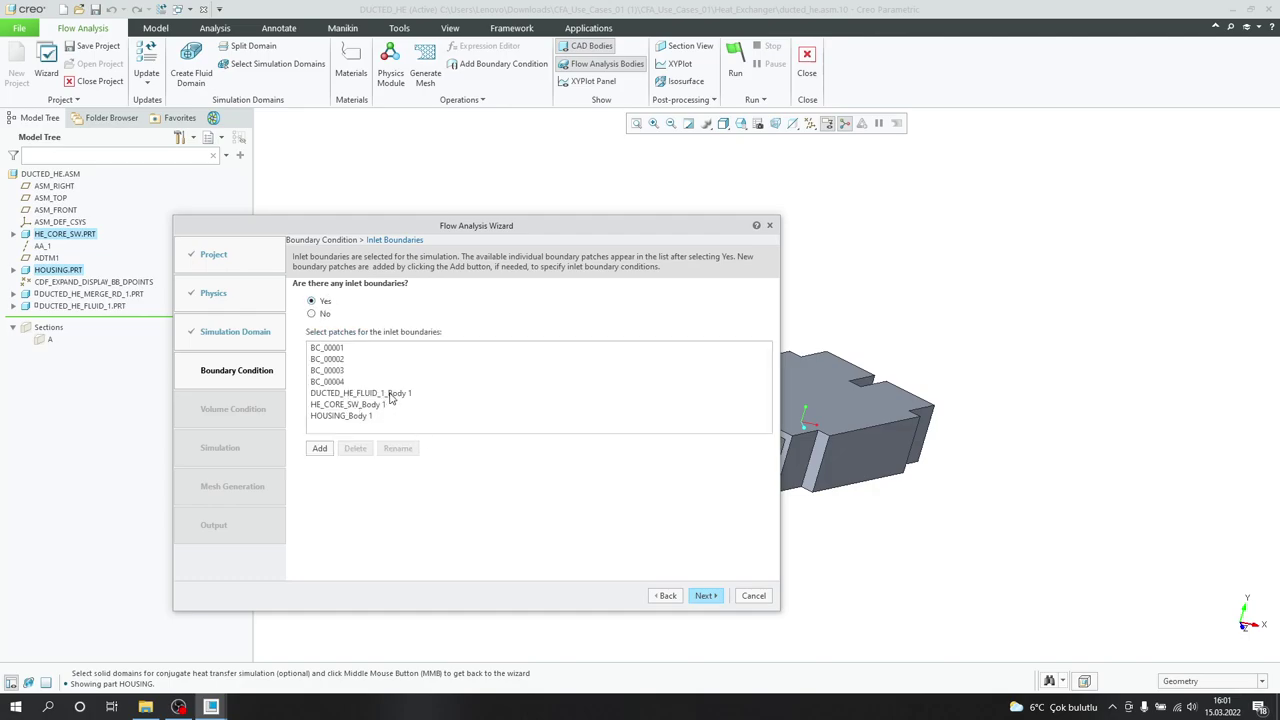
middle_click_drag(1005, 322, 903, 343)
scroll(918, 384, "down", 6)
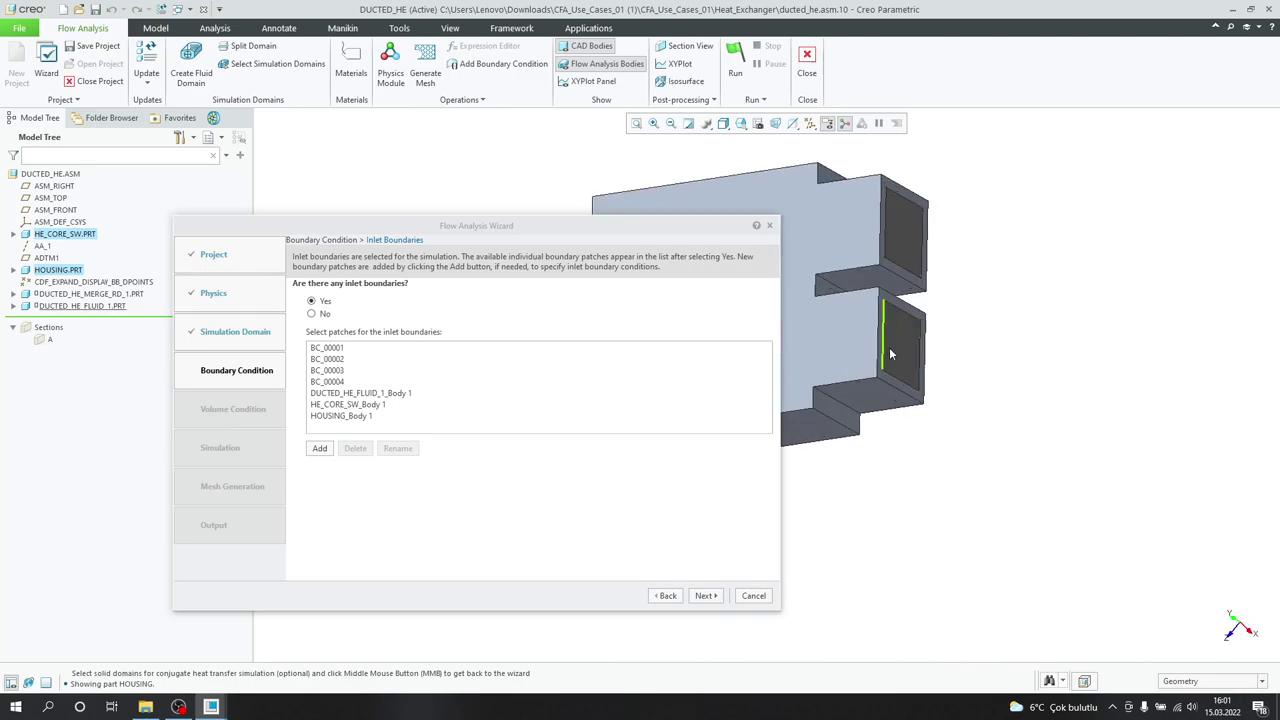
scroll(912, 359, "up", 8)
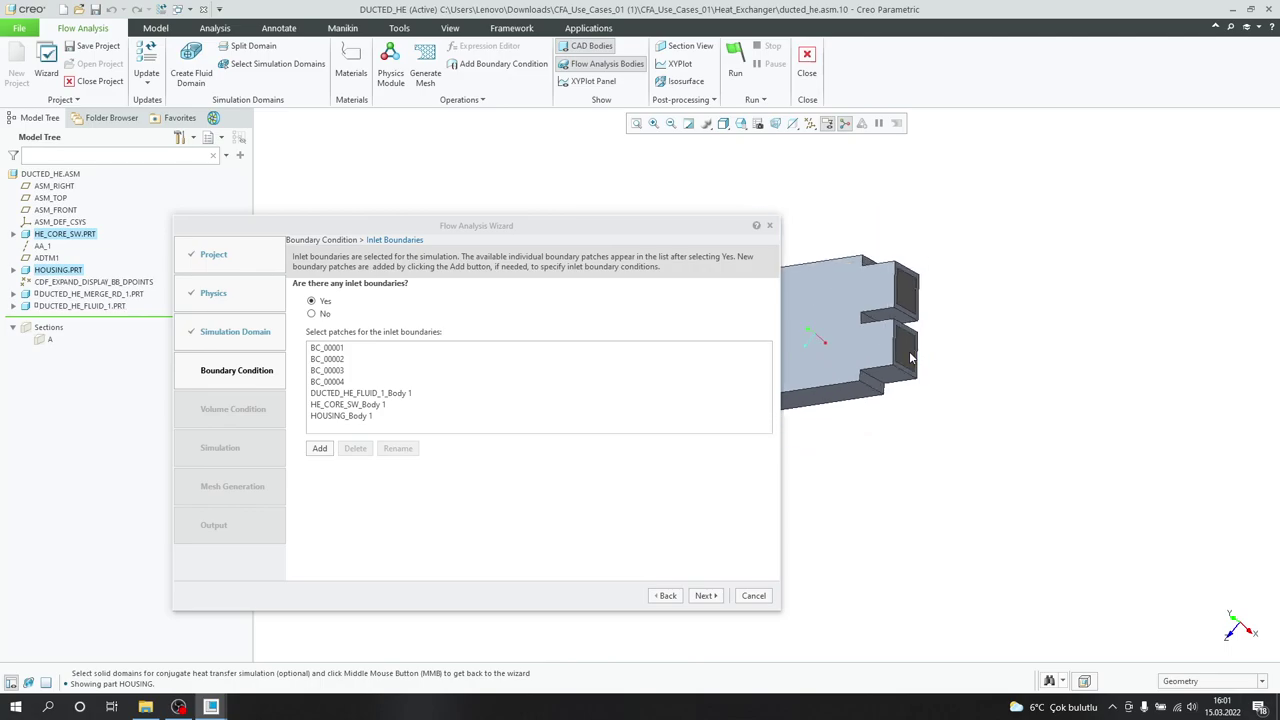
mouse_move(943, 363)
middle_mouse_down()
mouse_move(880, 330)
mouse_move(900, 320)
mouse_move(912, 345)
middle_mouse_up()
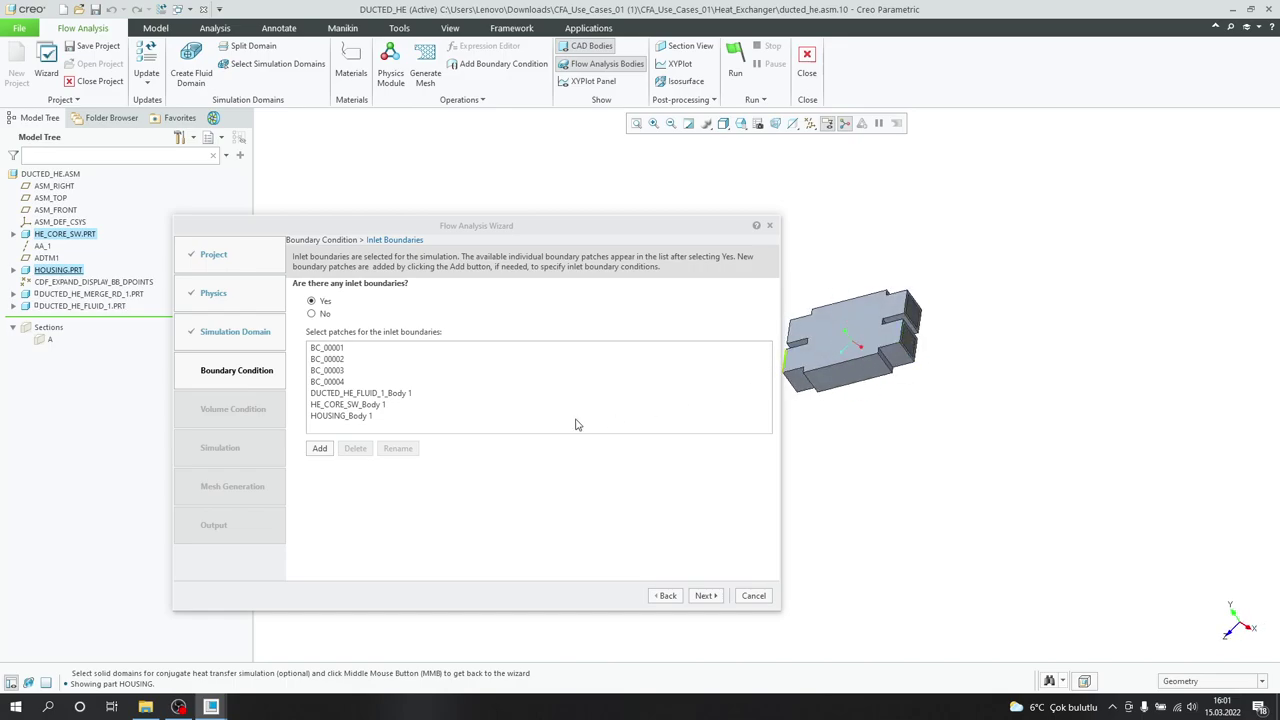
left_click(338, 371)
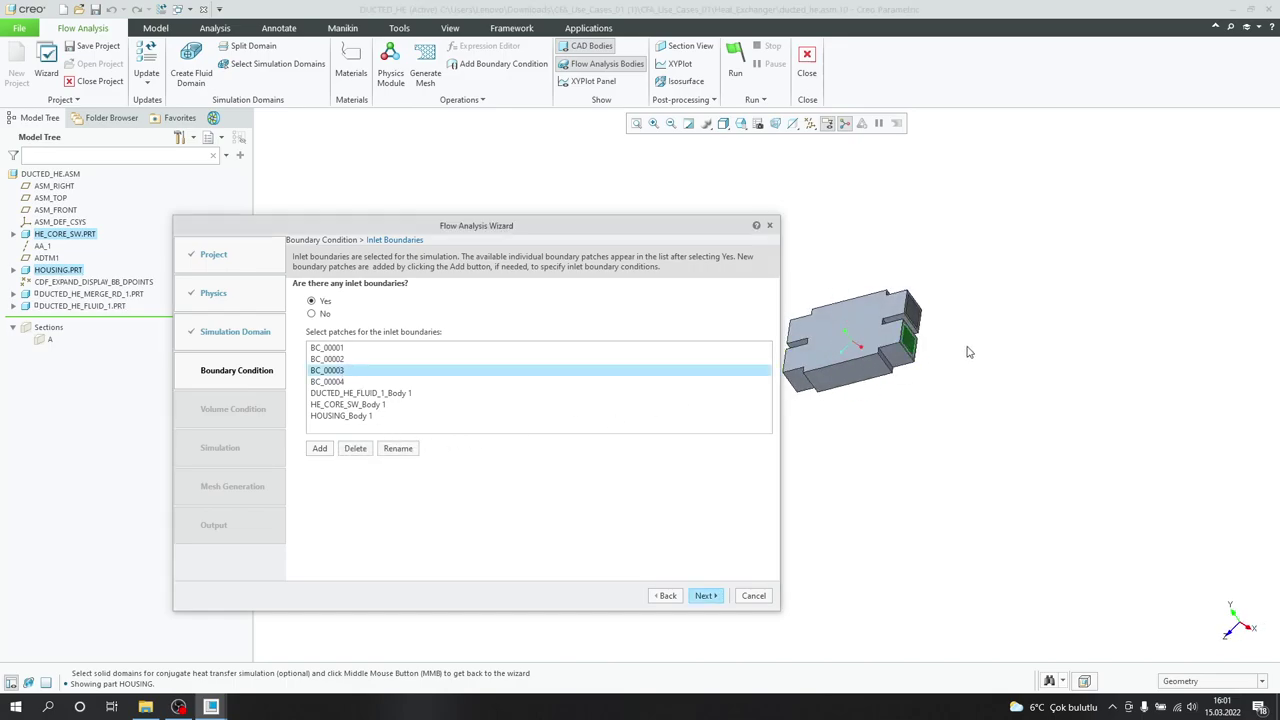
scroll(915, 345, "down", 3)
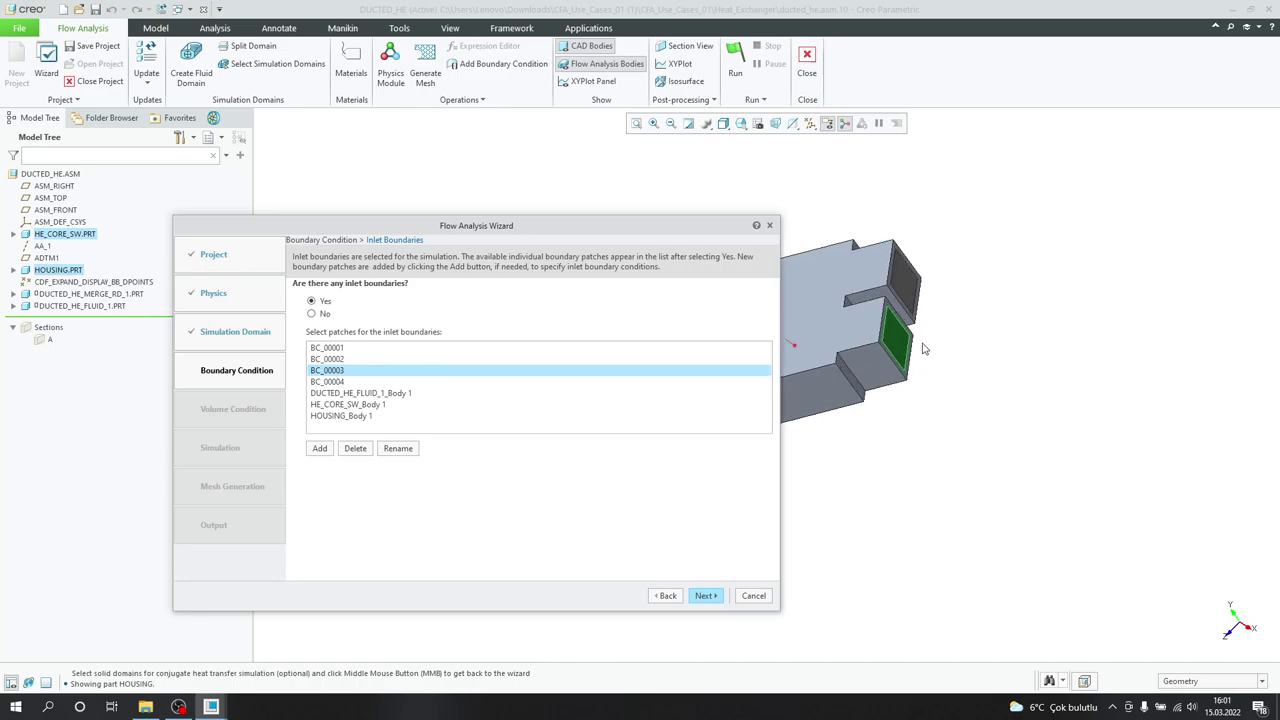
mouse_move(884, 355)
middle_mouse_down()
mouse_move(926, 376)
mouse_move(915, 380)
middle_mouse_up()
left_click(705, 595)
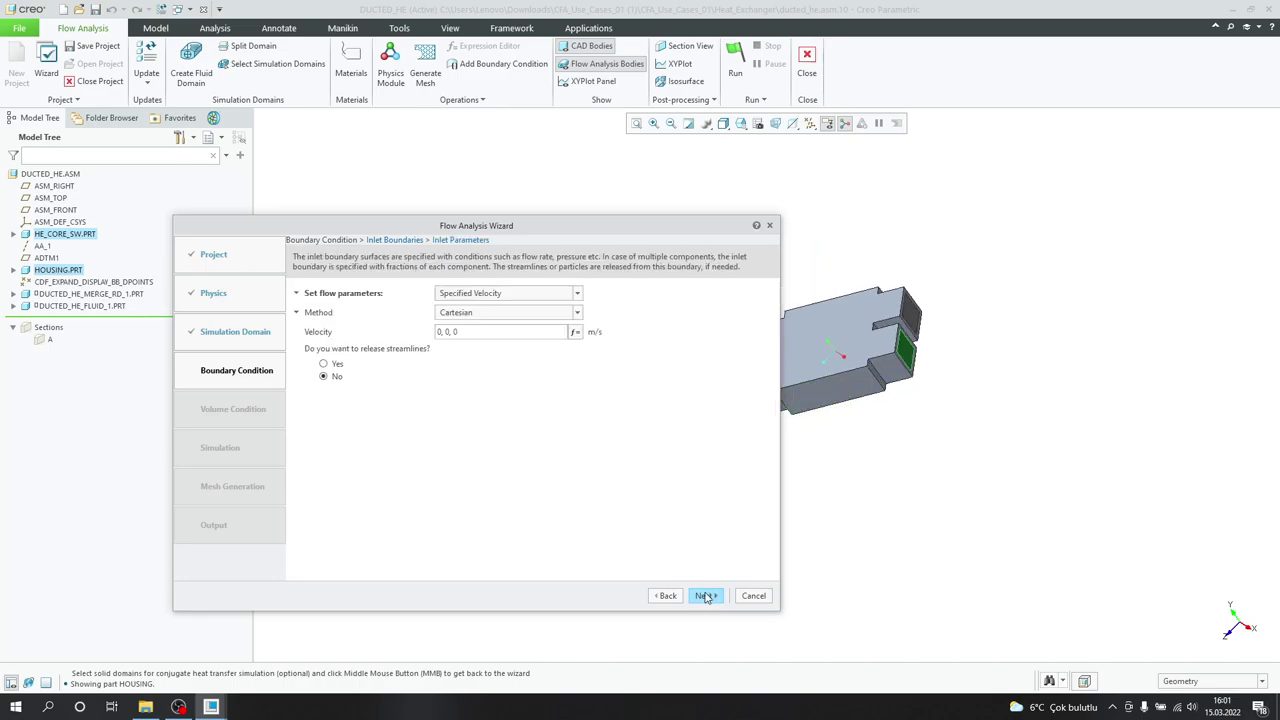
Give the BC_00003 inlet a Specified Volumetric Flux of 0.1 m3/s and release streamlines from it.
left_click(531, 293)
left_click(527, 322)
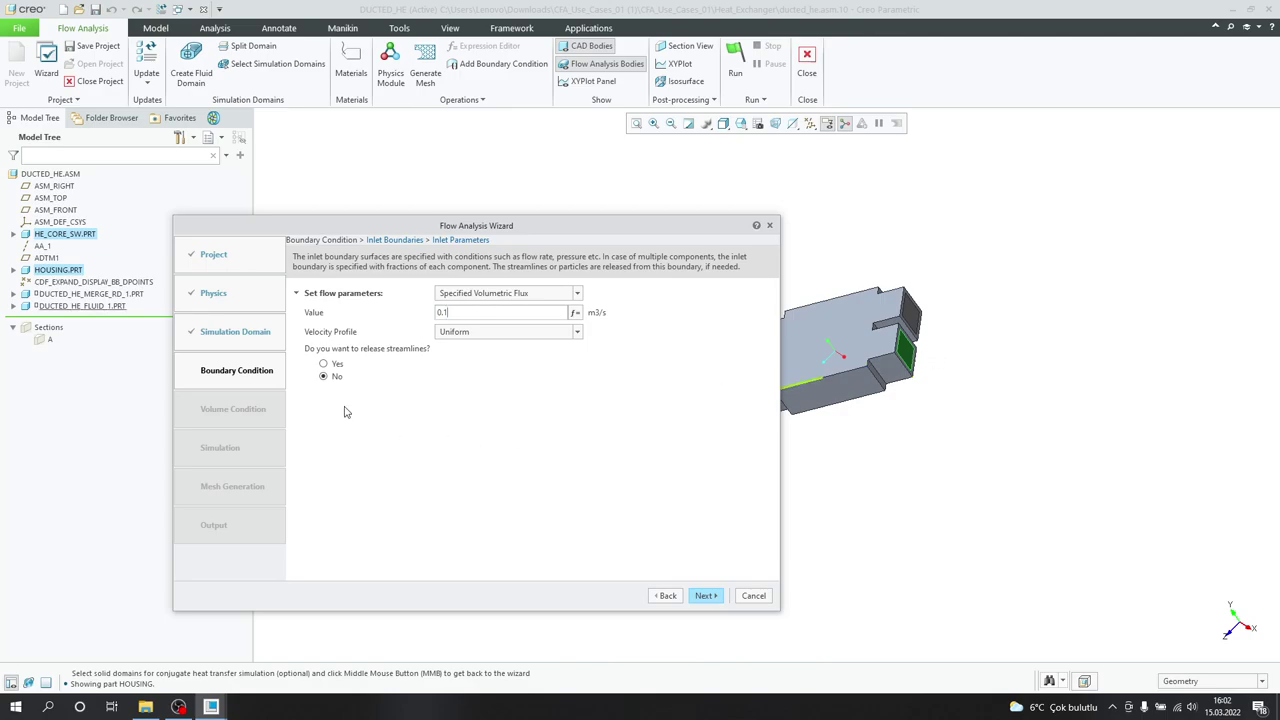
left_click(323, 364)
left_click(706, 596)
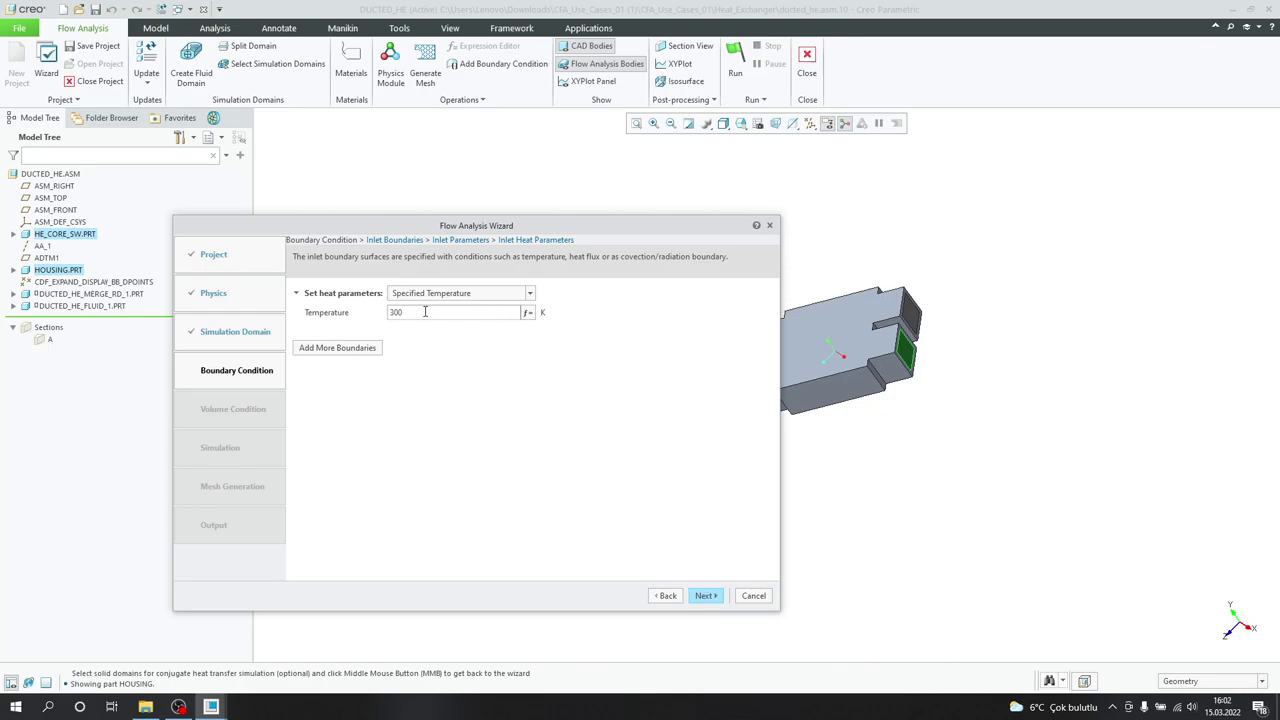
Set the BC_00003 inlet temperature to 450 K and continue with adding another inlet boundary.
left_click_drag(420, 312, 358, 313)
type("450")
left_click(349, 352)
Check the flow, heat and streamline properties of BC_00003 under the project's general boundaries.
middle_click_drag(837, 451, 933, 446)
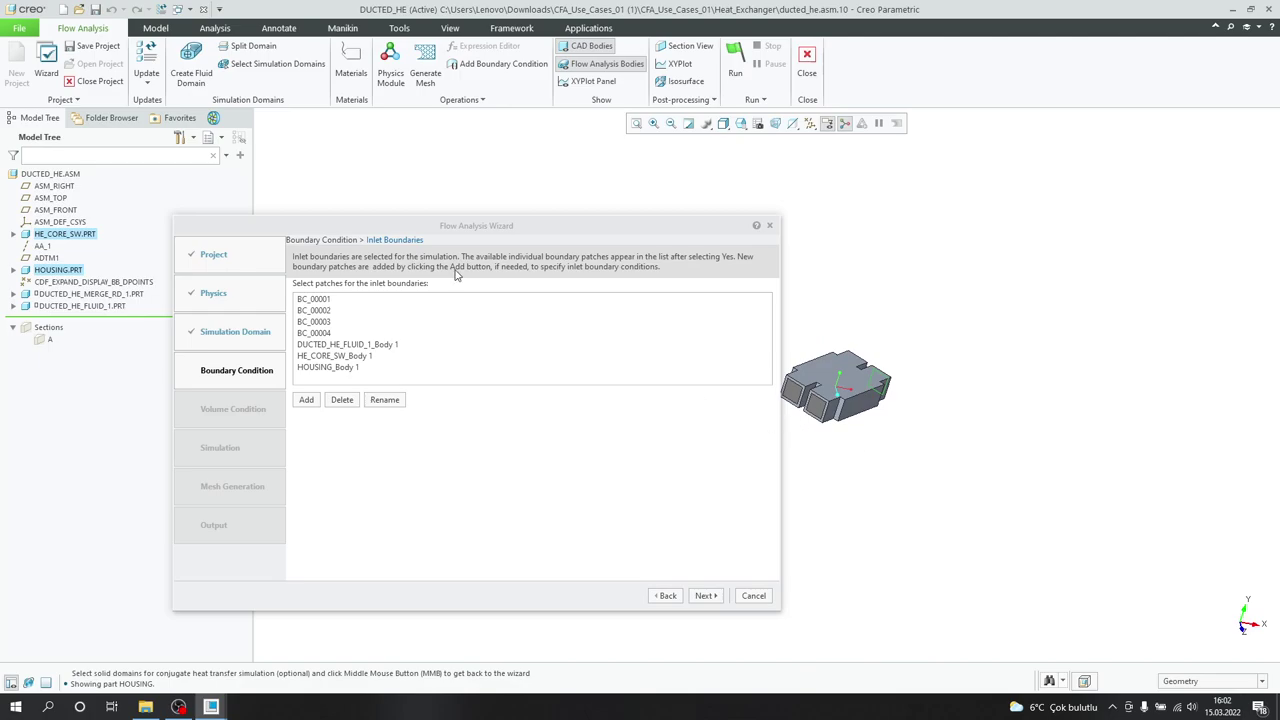
left_click(214, 119)
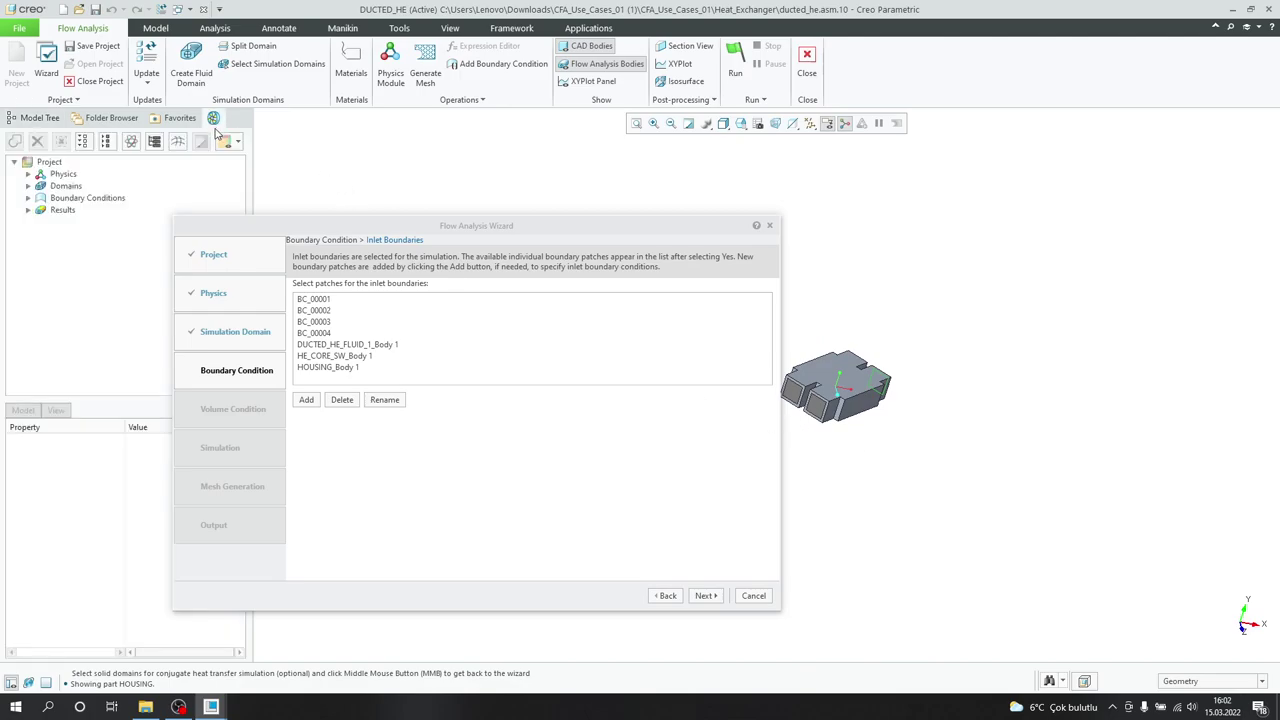
left_click(28, 186)
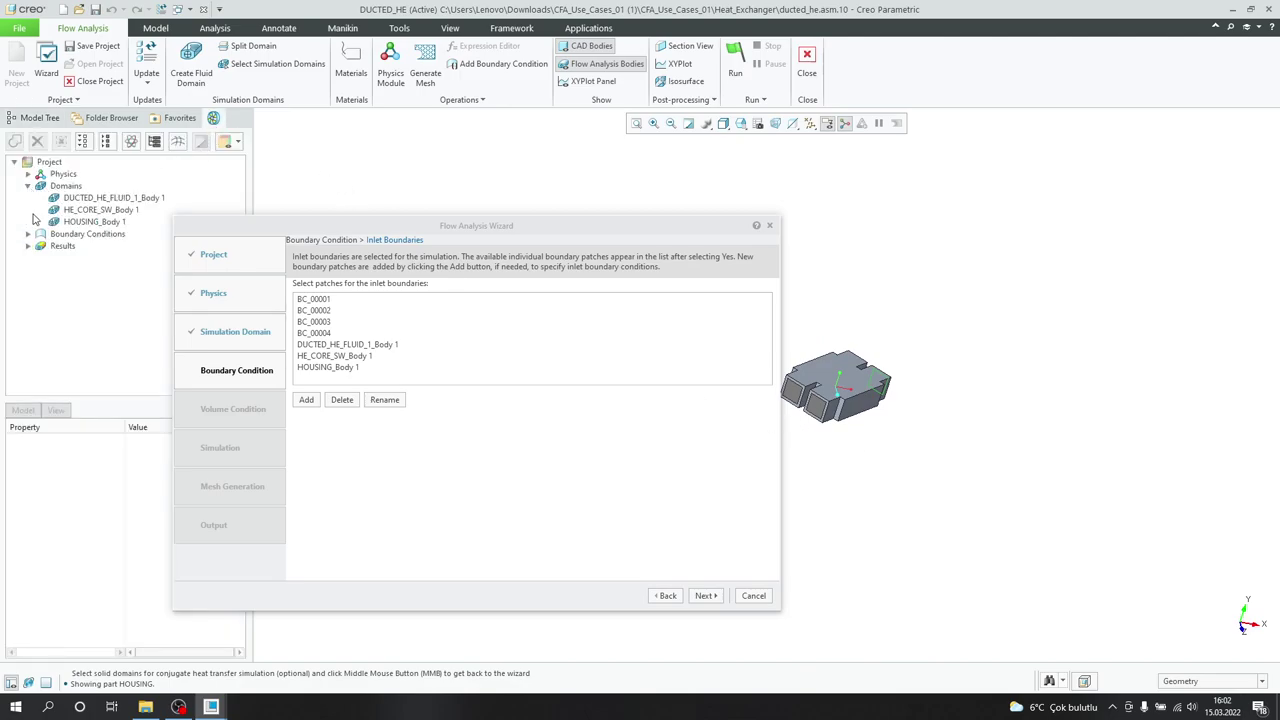
left_click(28, 186)
left_click(29, 199)
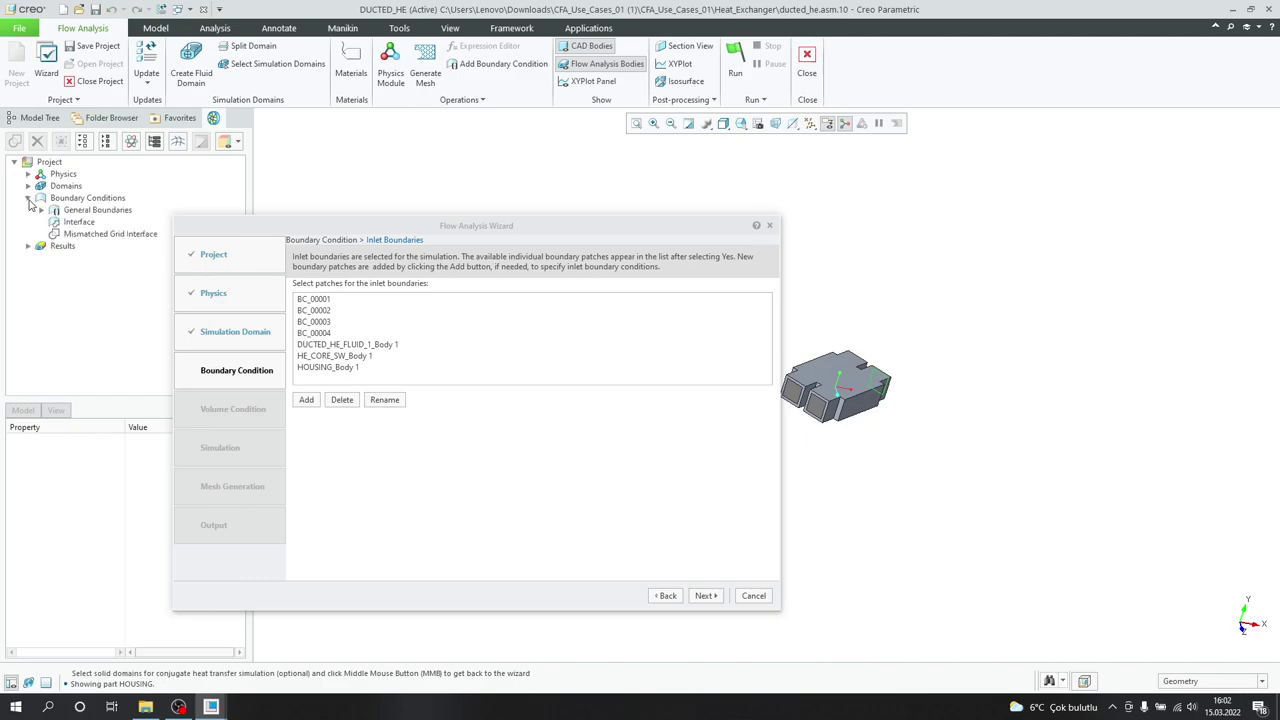
left_click(41, 211)
left_click(93, 258)
left_click_drag(327, 228, 388, 195)
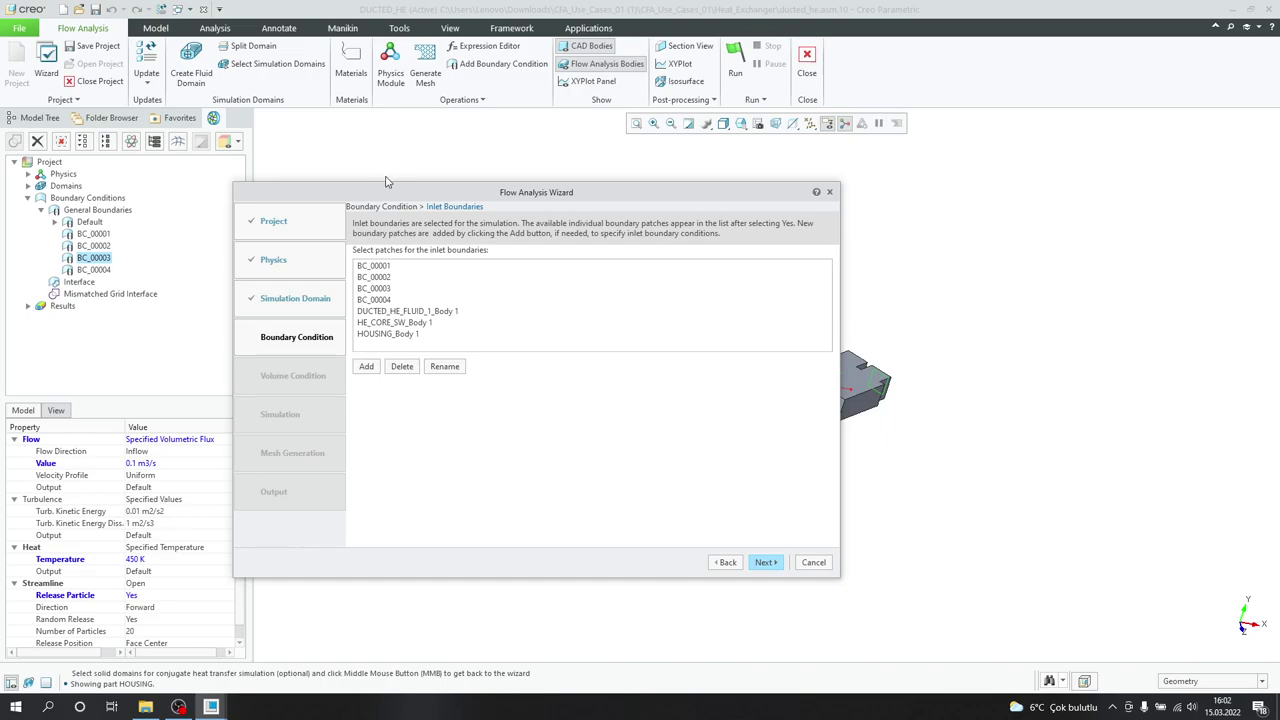
left_click_drag(355, 203, 289, 287)
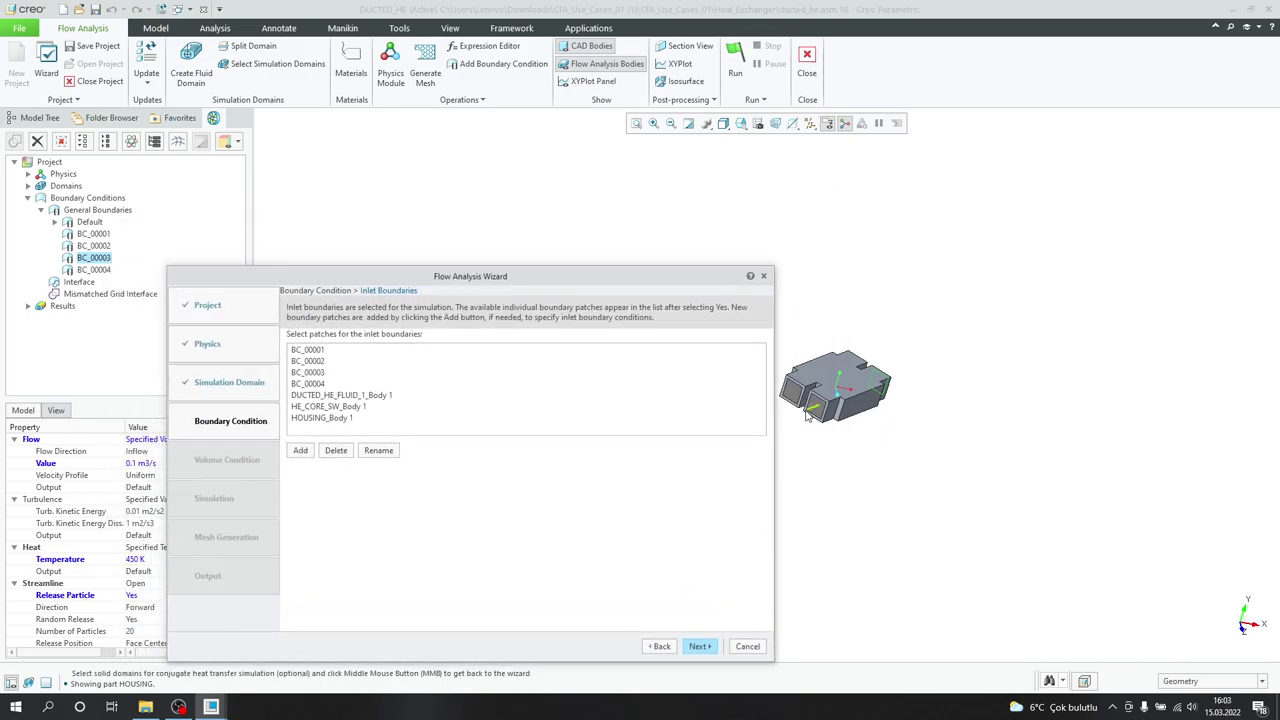
Choose patch BC_00004 as the second inlet boundary and proceed to its flow parameters.
scroll(815, 415, "up", 3)
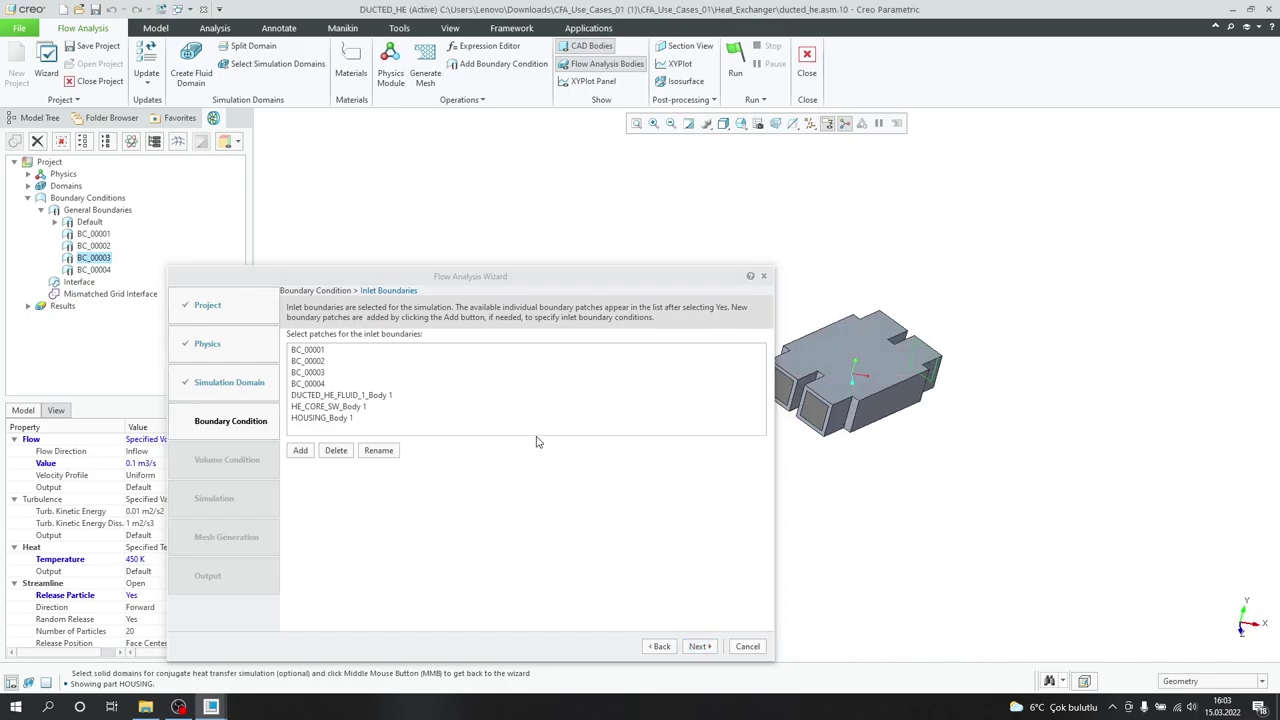
left_click(308, 384)
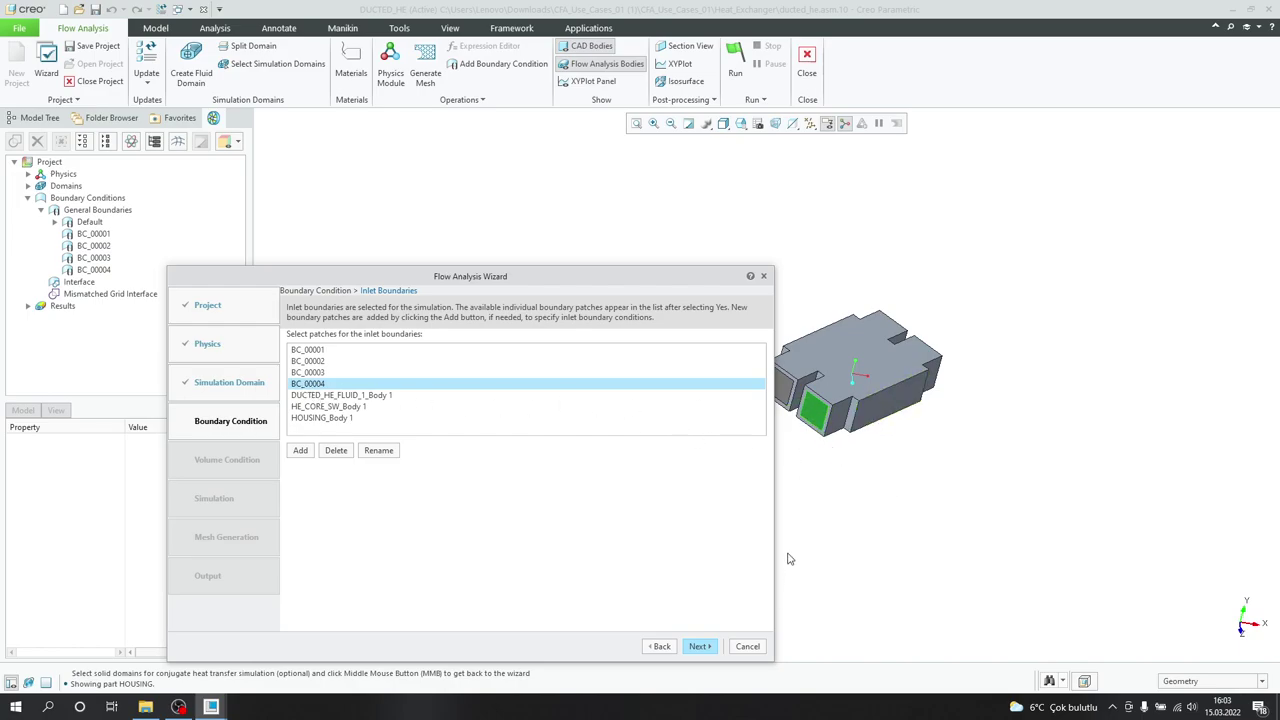
left_click(700, 647)
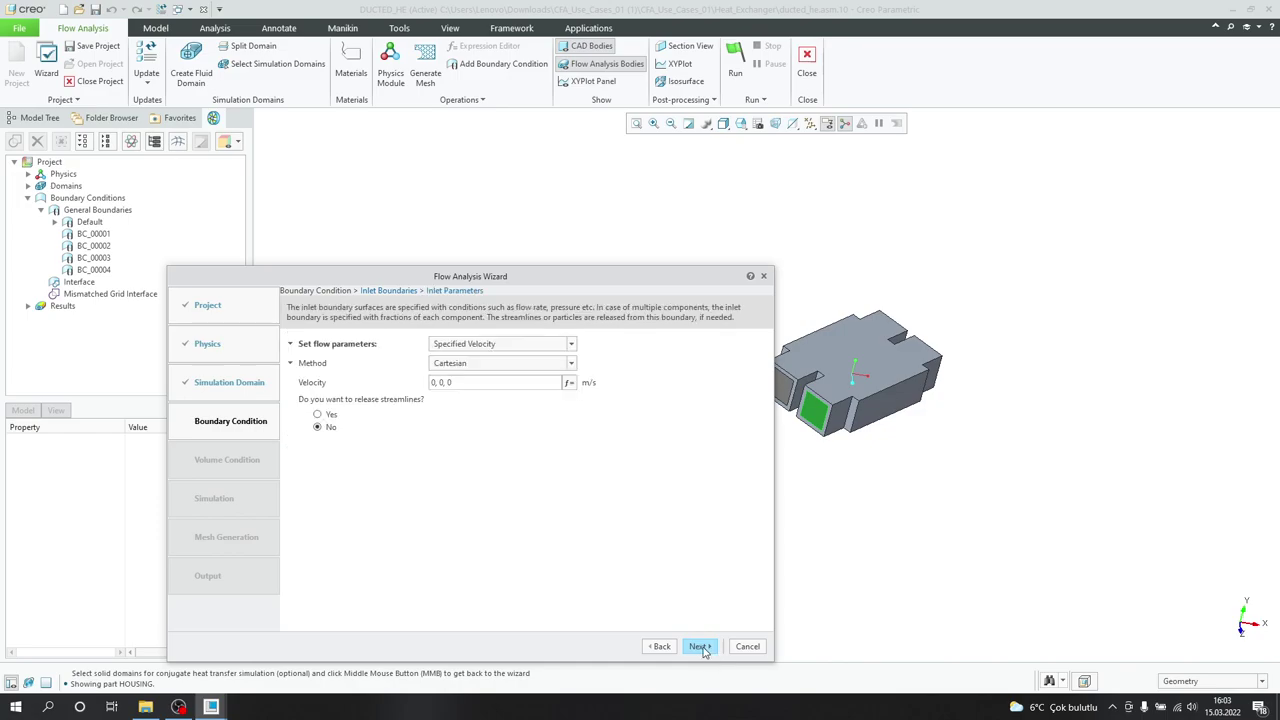
Give the BC_00004 inlet a Specified Volumetric Flux of 0.1 m3/s with streamline release and proceed to its heat parameters.
left_click(505, 345)
left_click(503, 368)
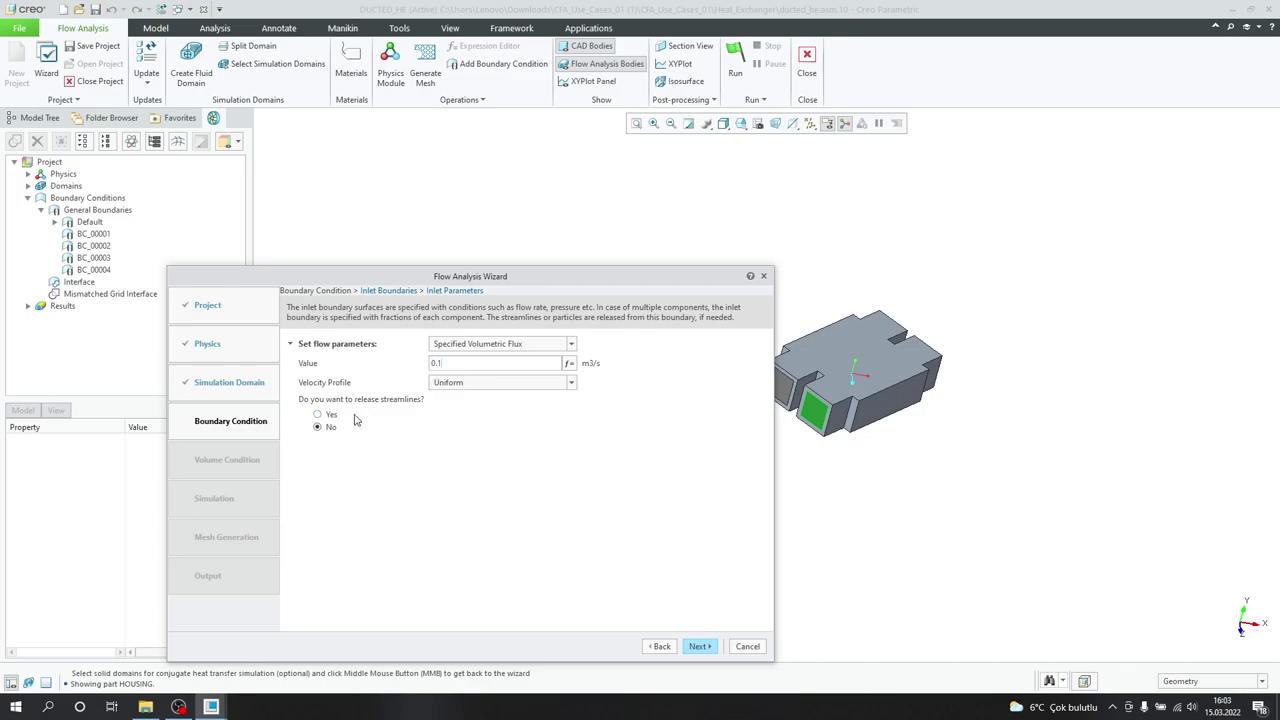
left_click(318, 415)
left_click(700, 646)
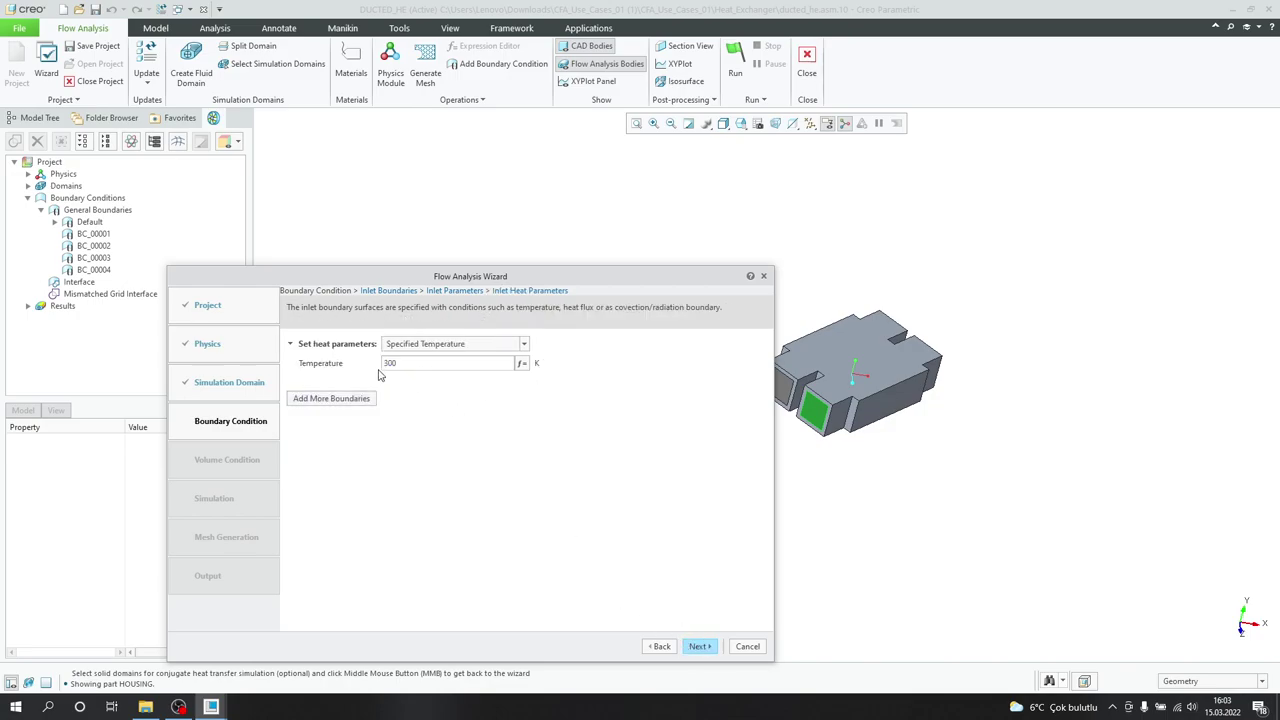
Accept the inlet heat parameters, choose patches BC_00001 and BC_00002 as outlet boundaries, and proceed to their flow parameters.
left_click(701, 648)
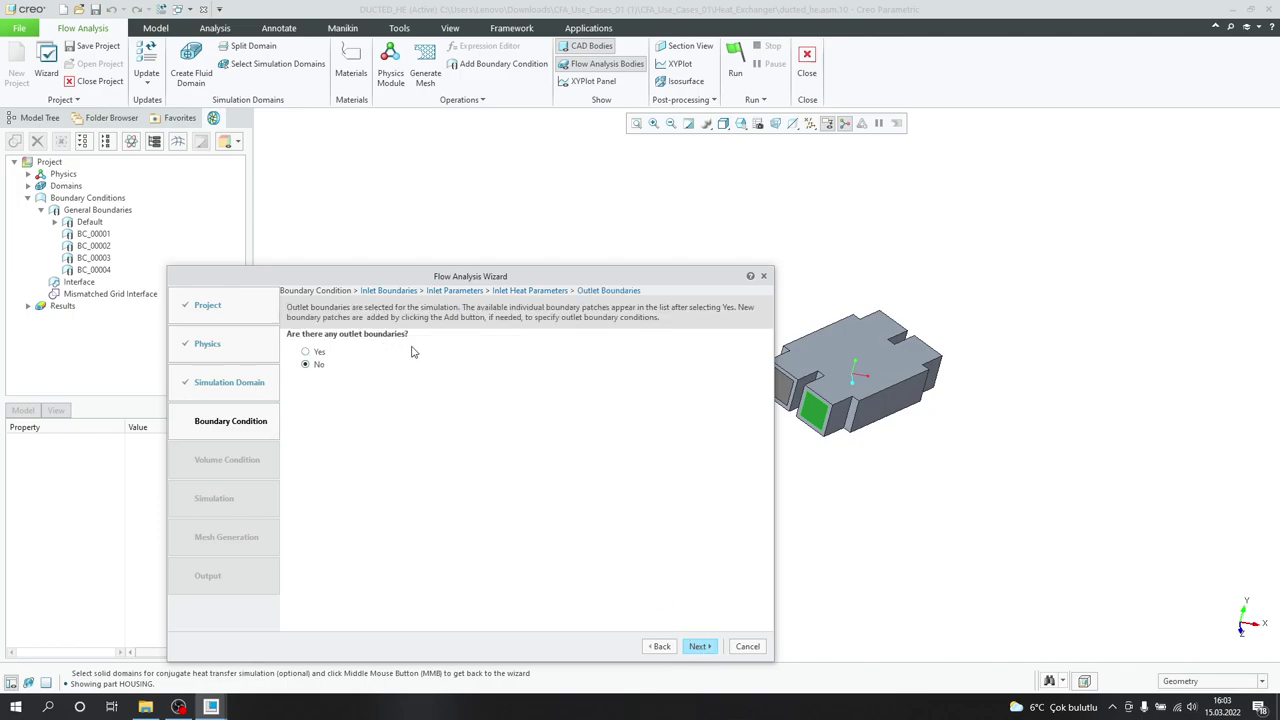
left_click(314, 352)
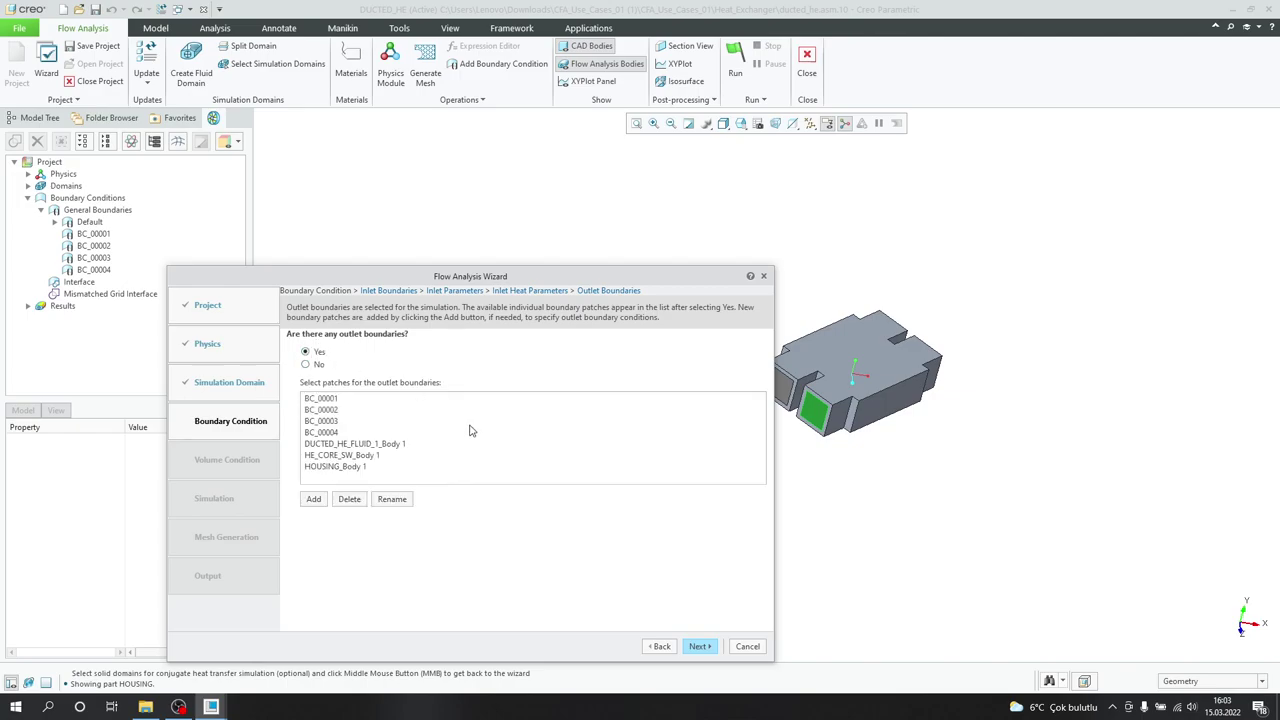
left_click(340, 400)
left_click(336, 411, "ctrl")
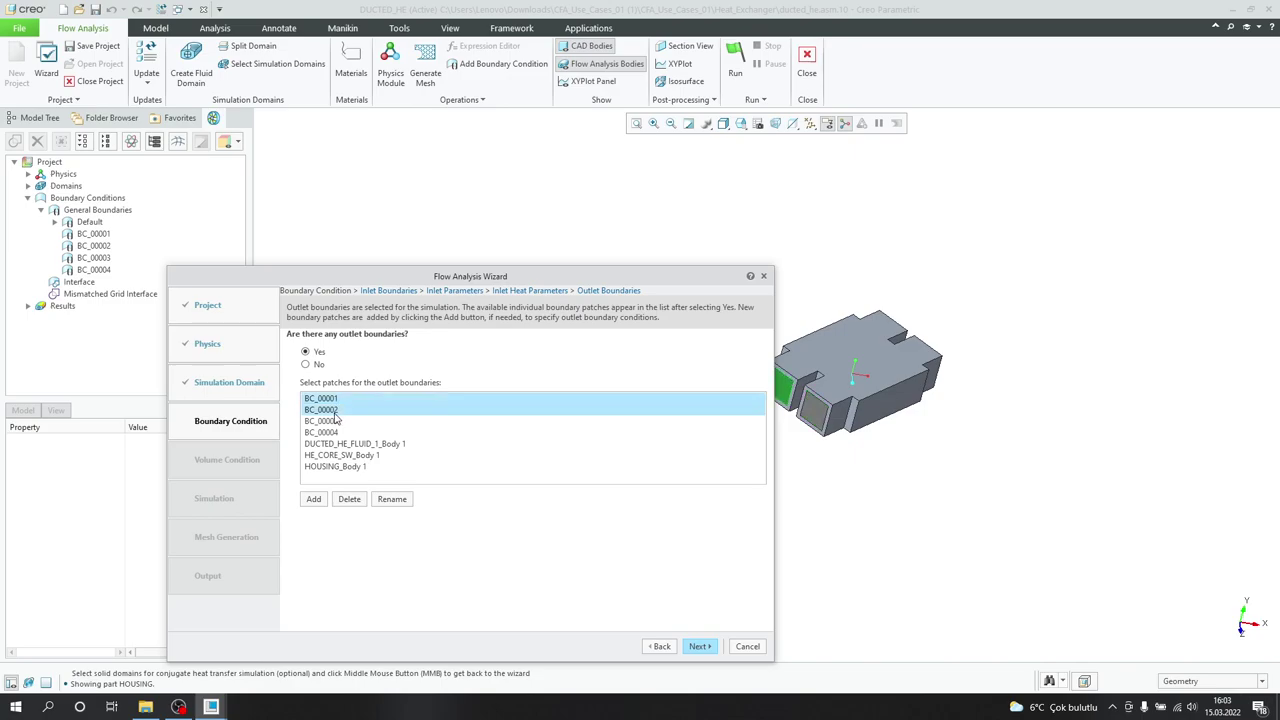
mouse_move(815, 394)
middle_mouse_down()
mouse_move(877, 351)
mouse_move(856, 328)
mouse_move(900, 277)
mouse_move(890, 285)
middle_mouse_up()
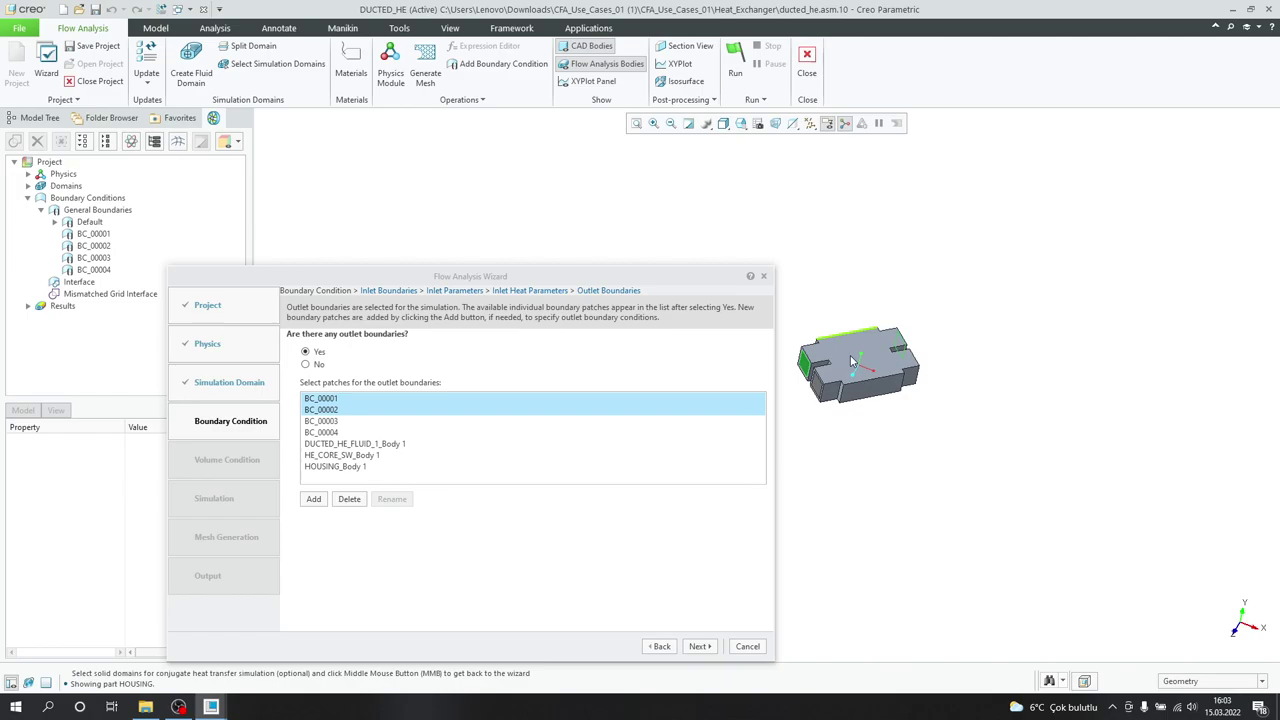
left_click(703, 646)
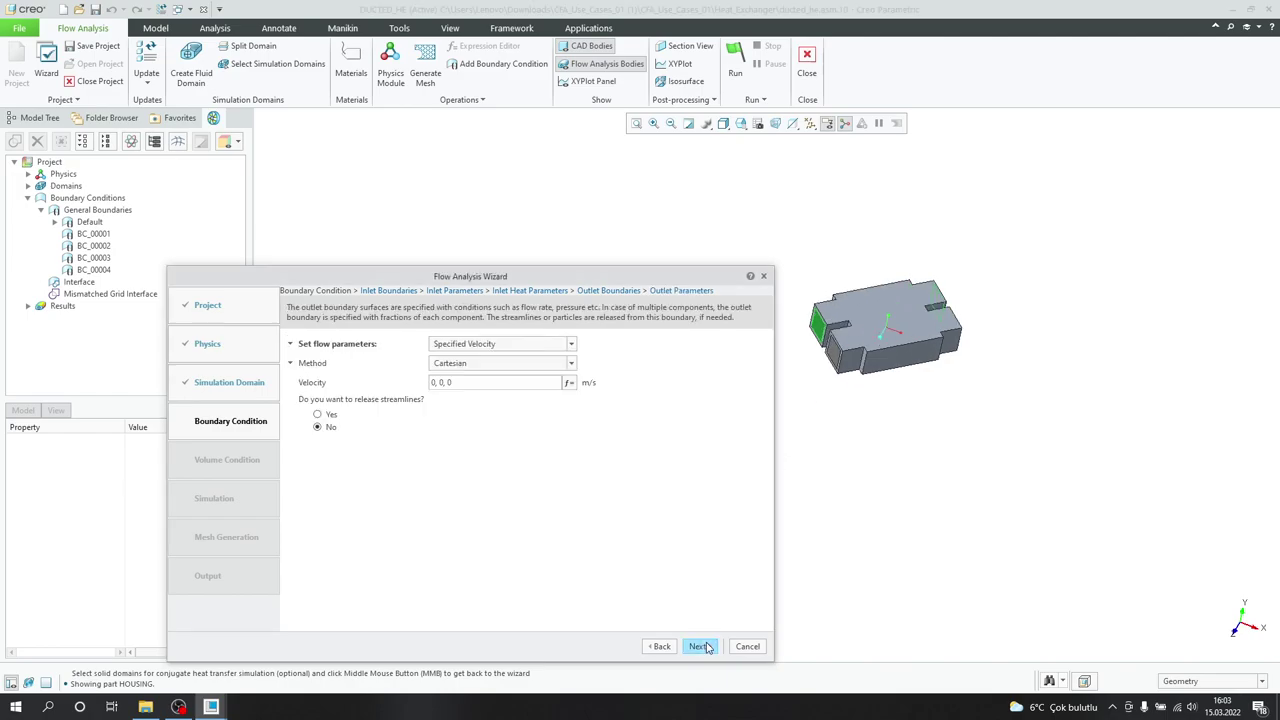
Give the outlets a Specified Pressure Outlet condition of 101325 Pa without streamline release and proceed to their heat parameters.
left_click(546, 344)
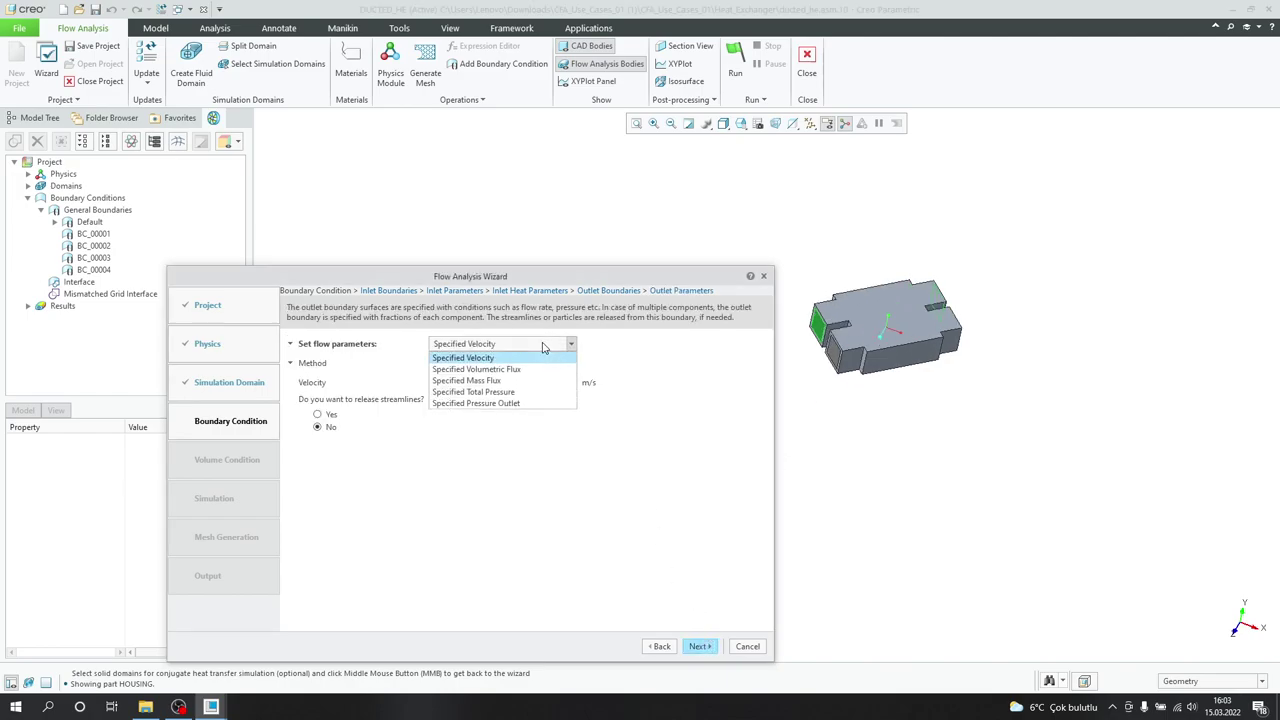
left_click(515, 403)
left_click(460, 363)
type("101325")
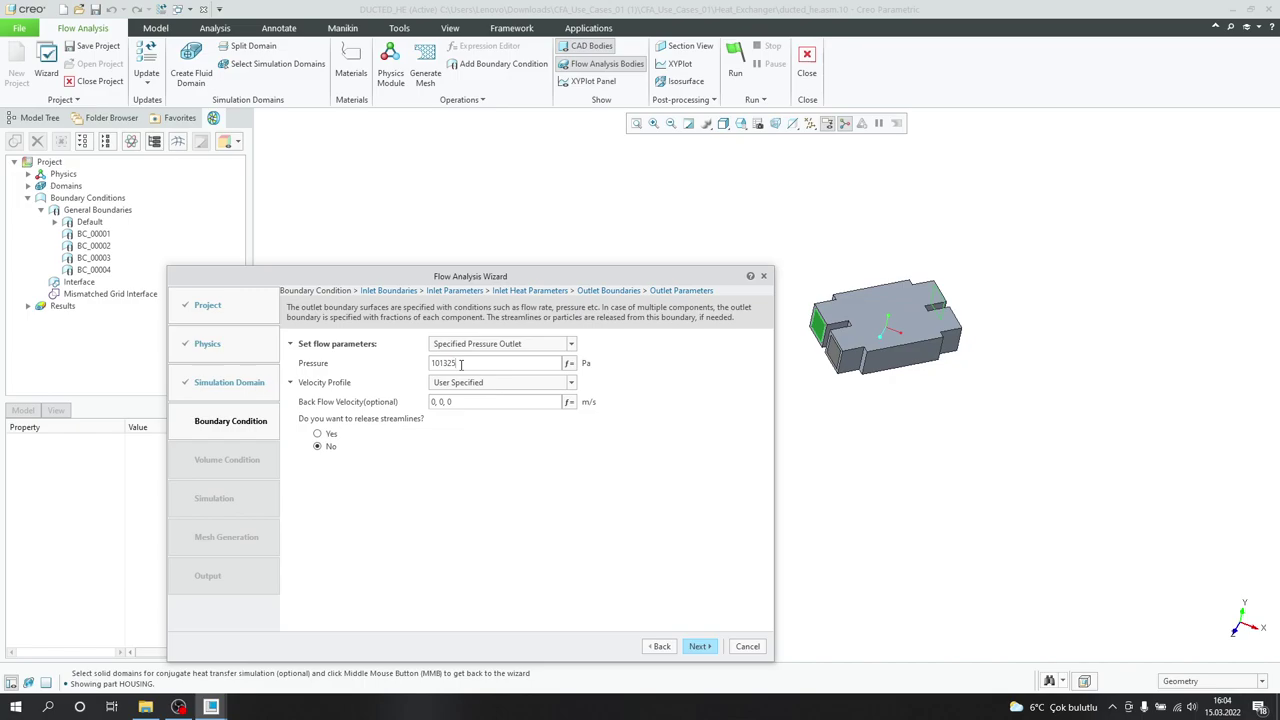
left_click(699, 647)
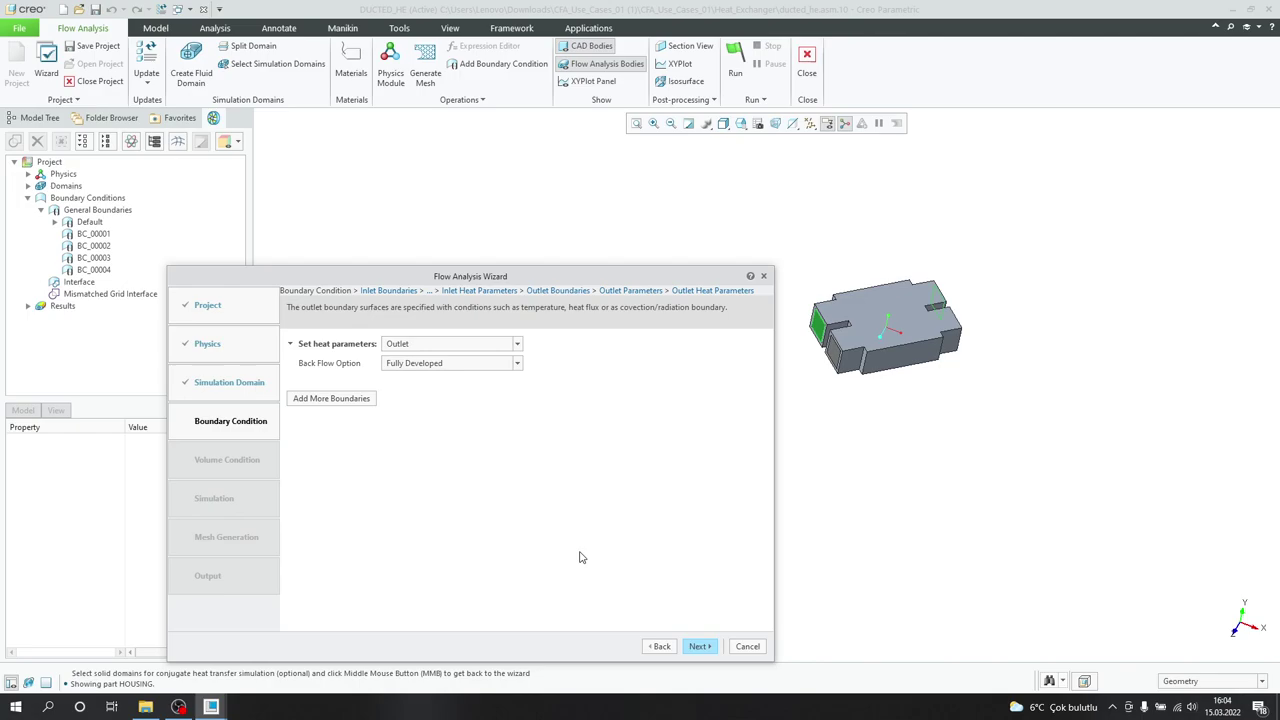
Keep the Outlet heat condition with Fully Developed back flow, and skip other boundary surfaces and volume parameters.
left_click_drag(645, 277, 615, 256)
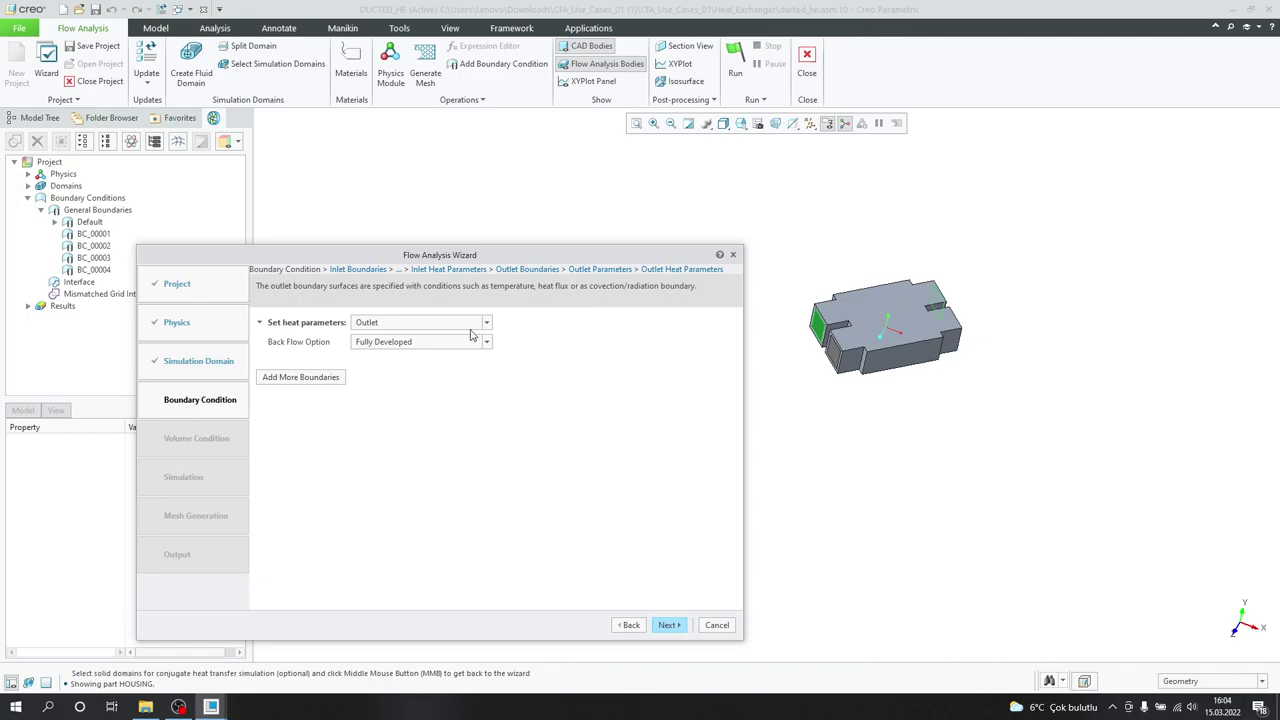
left_click(670, 625)
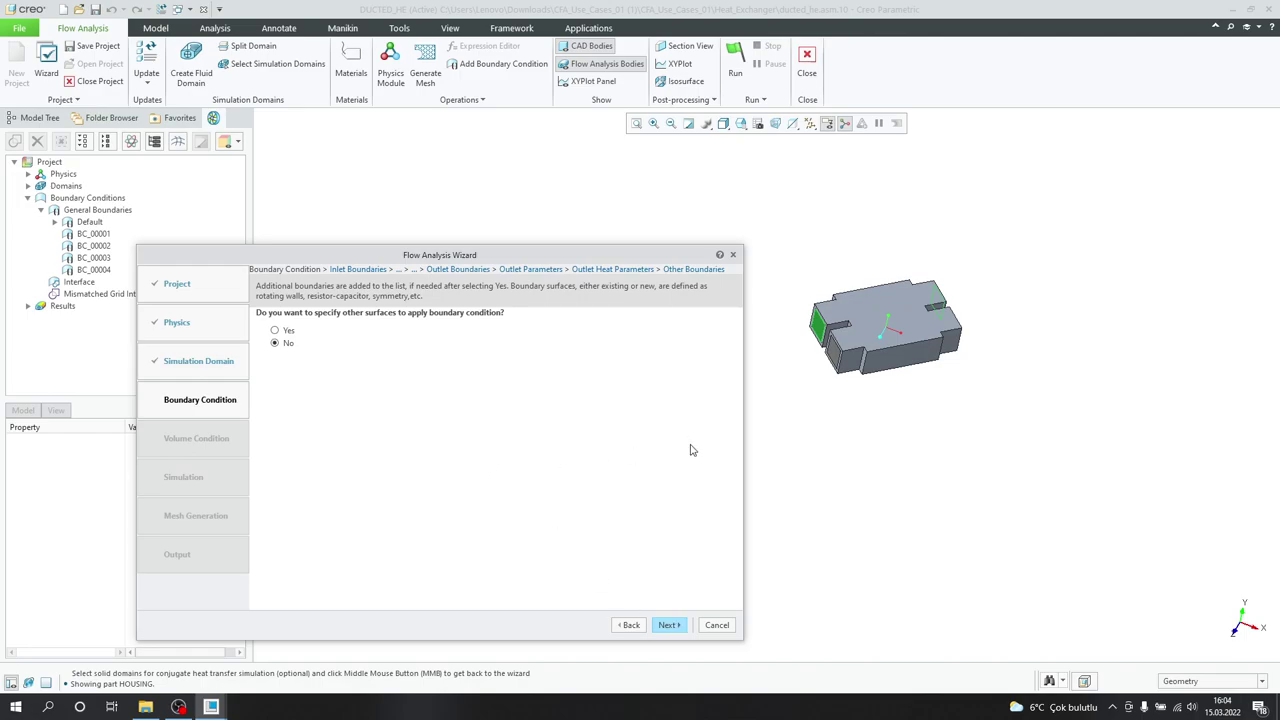
left_click(668, 625)
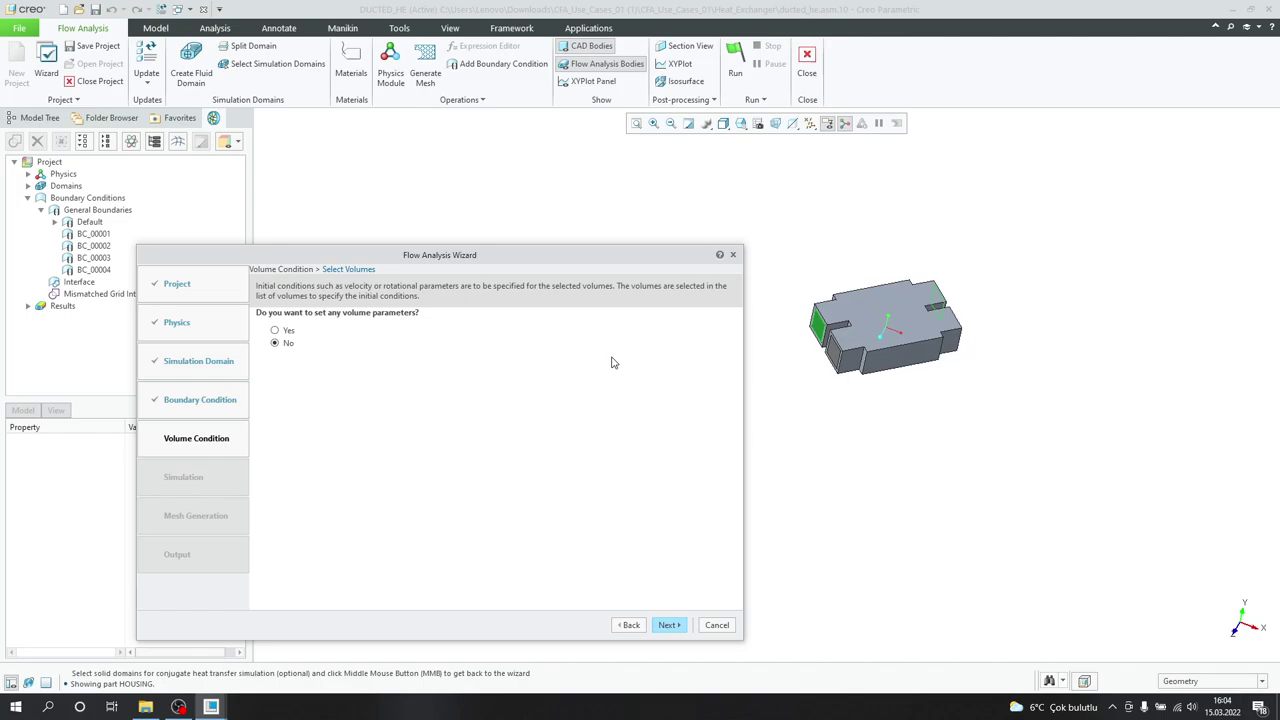
left_click(668, 625)
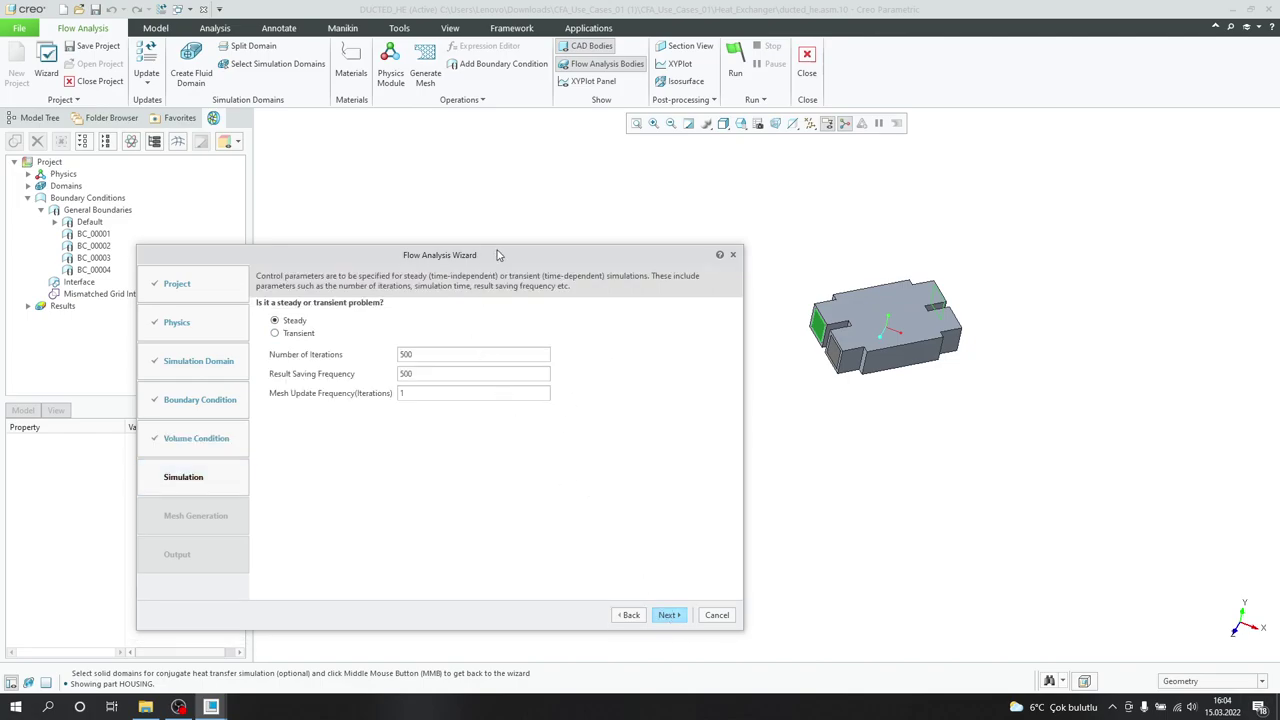
Set the steady simulation to 130 iterations and generate the mesh with the default Normal Mode parameters.
left_click_drag(501, 253, 576, 211)
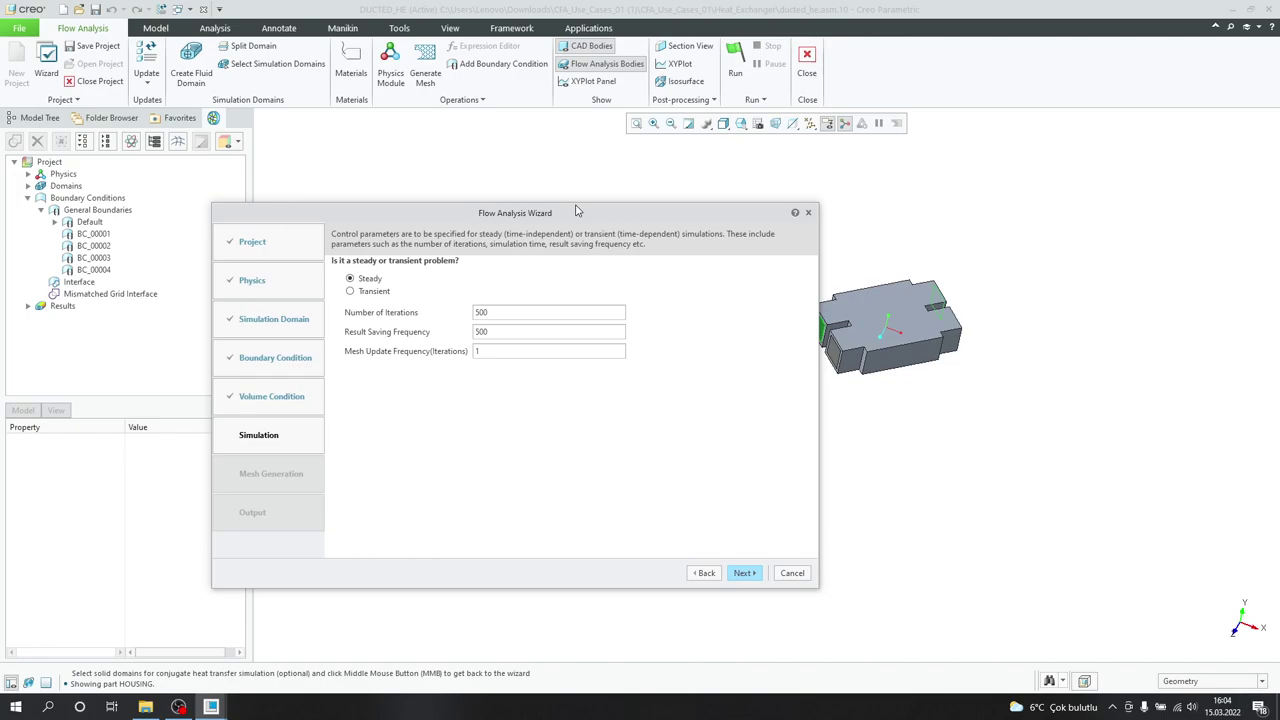
double_click(490, 312)
type("130")
left_click(746, 573)
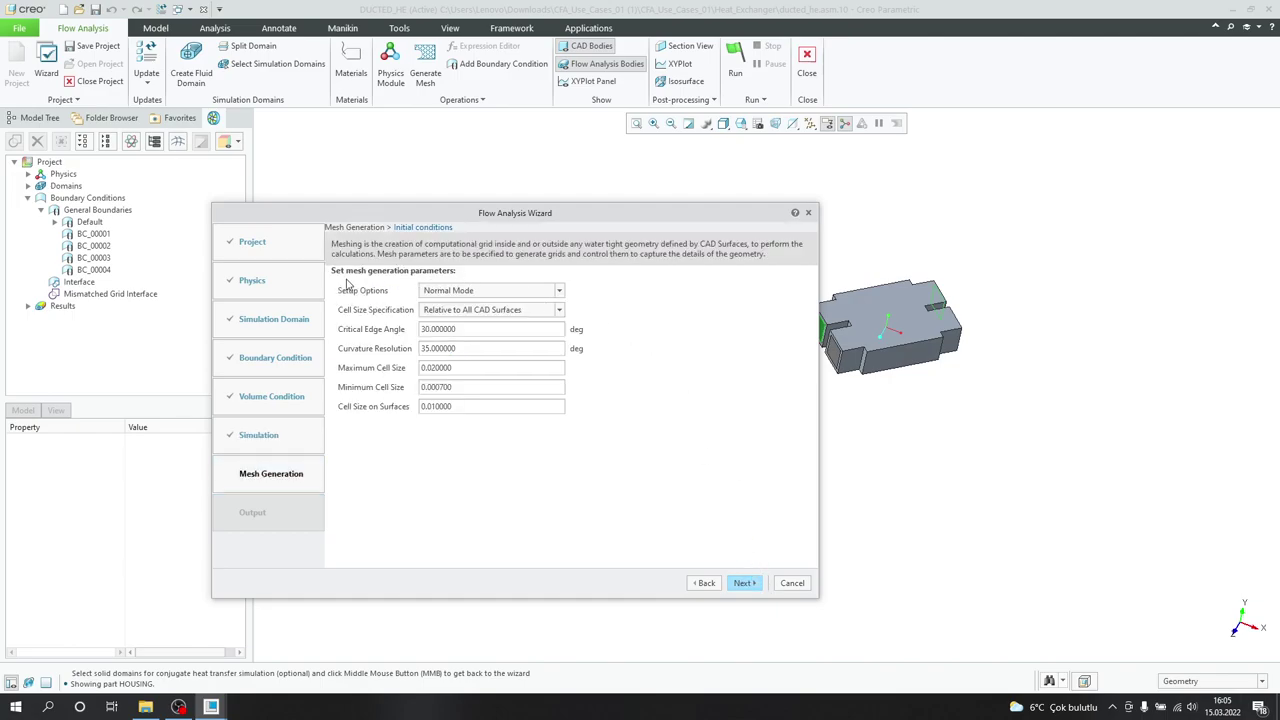
left_click(745, 583)
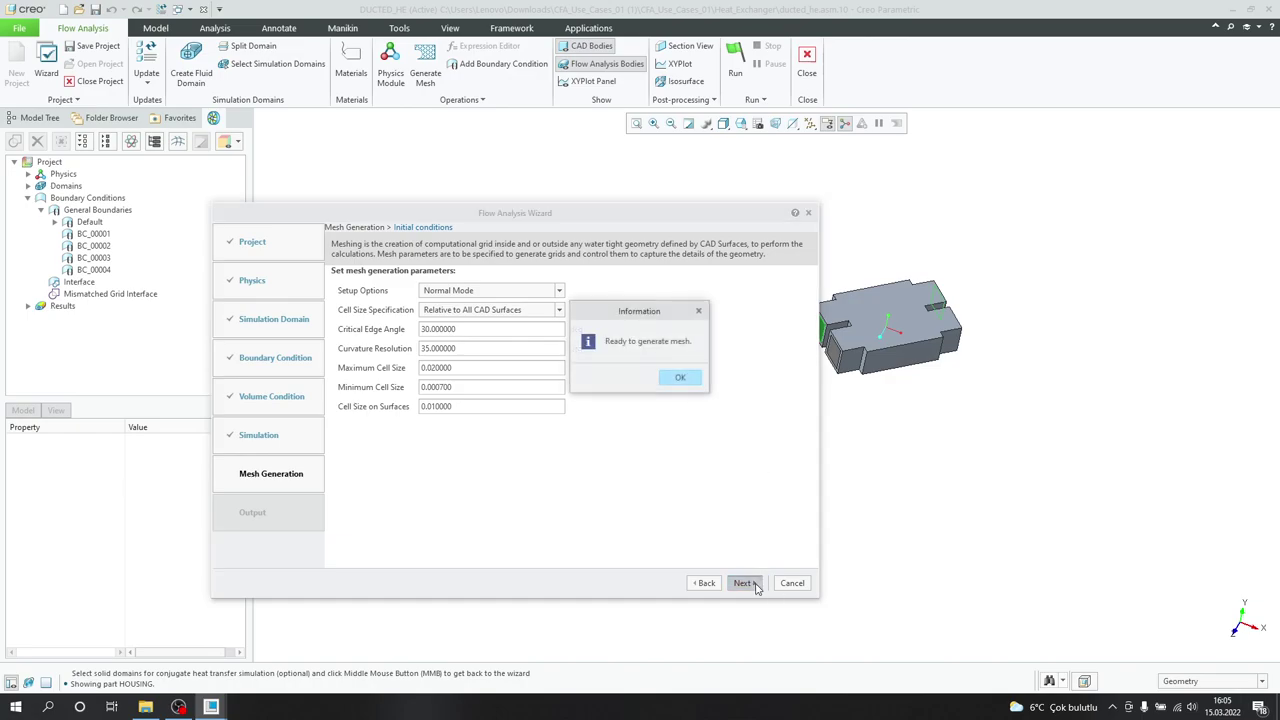
left_click(679, 378)
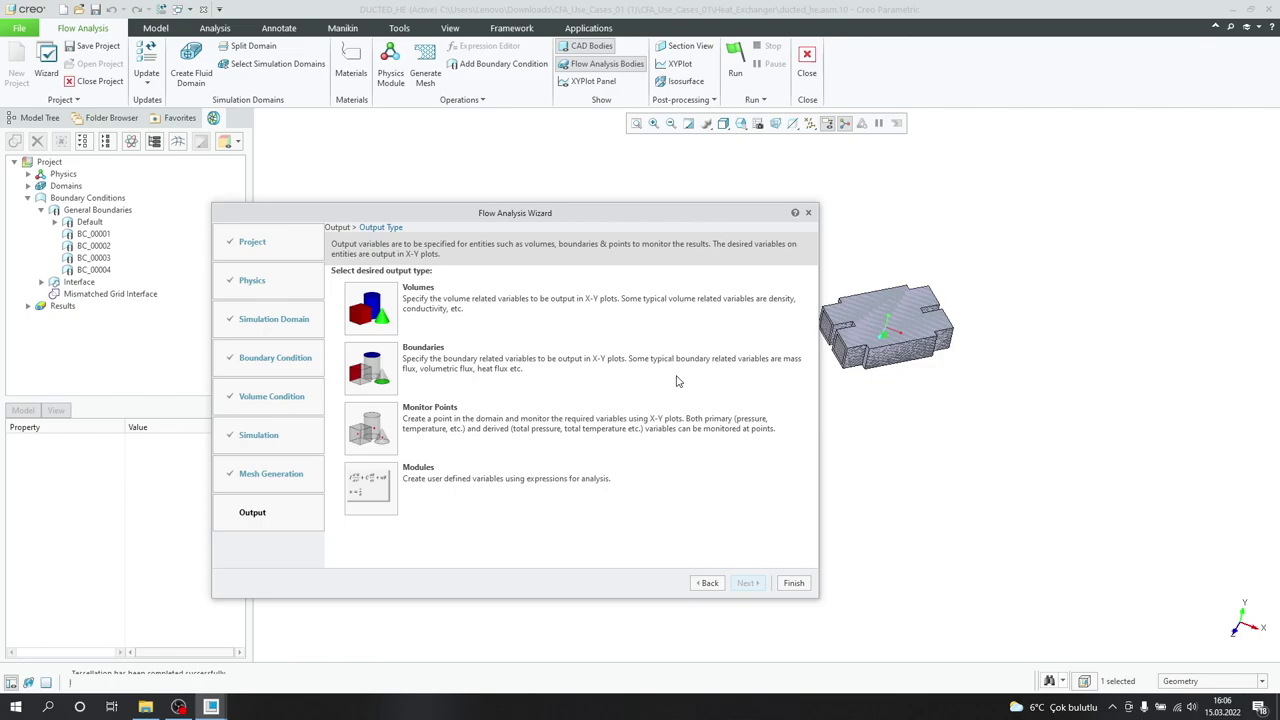
Request boundary outputs for BC_00001 and BC_00002, keeping Mass Flow Rate and Temperature, and proceed to the boundary plots.
left_click(380, 370)
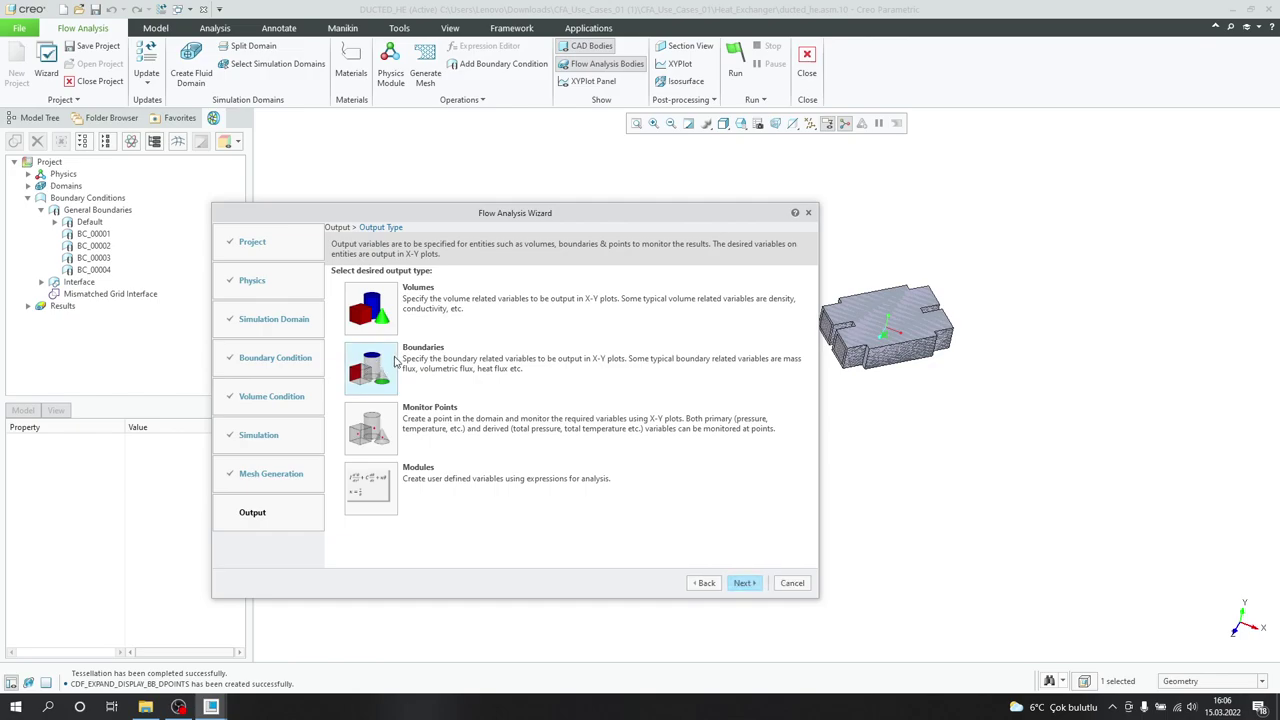
left_click(742, 585)
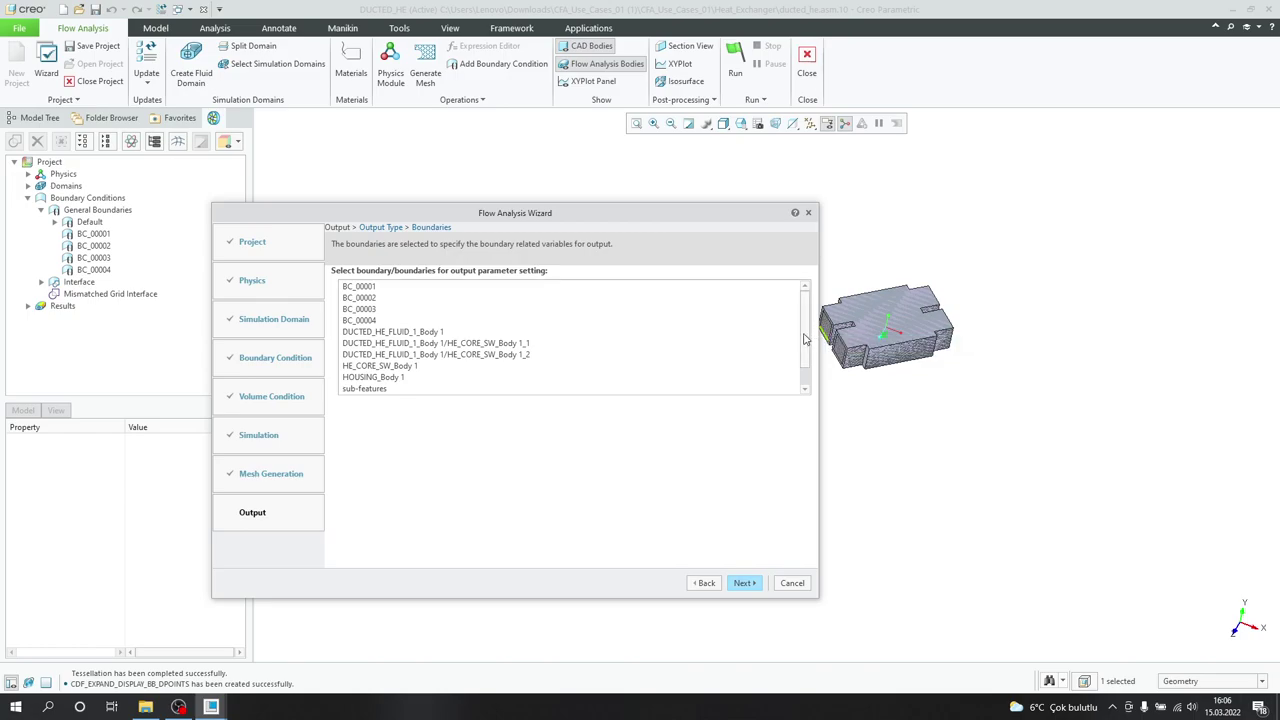
left_click(408, 288)
left_click(409, 299, "ctrl")
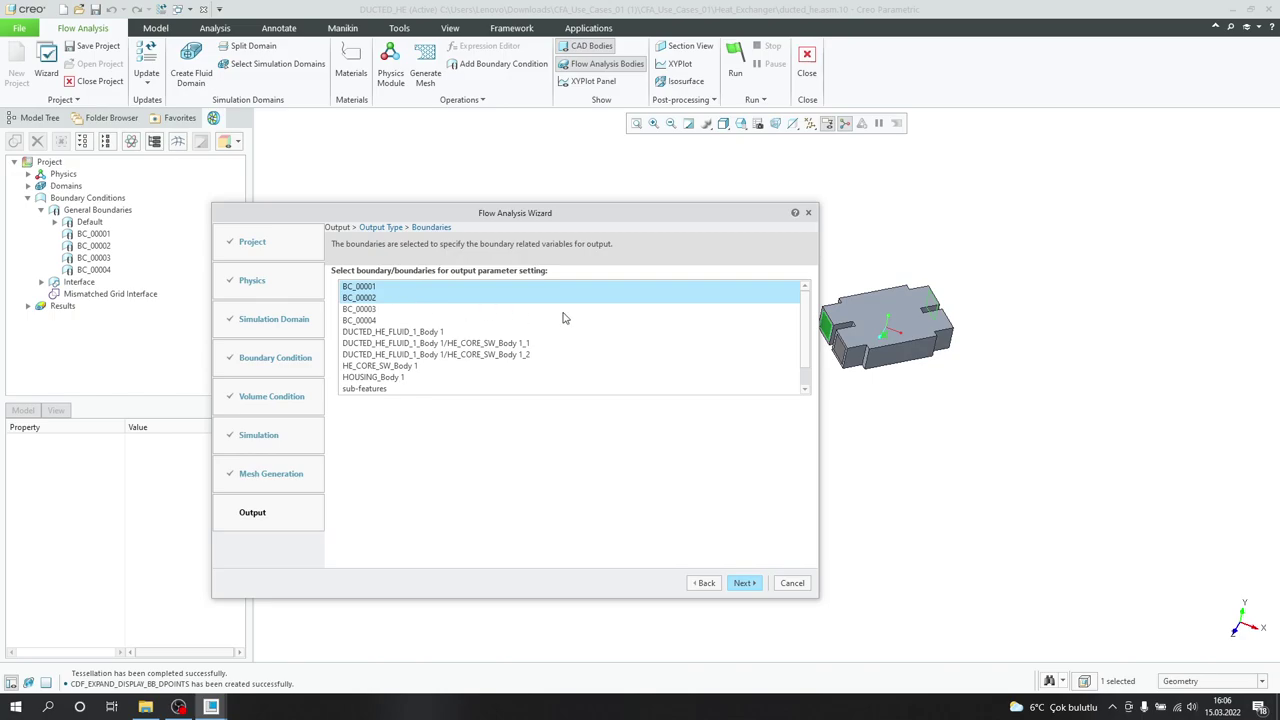
left_click(757, 584)
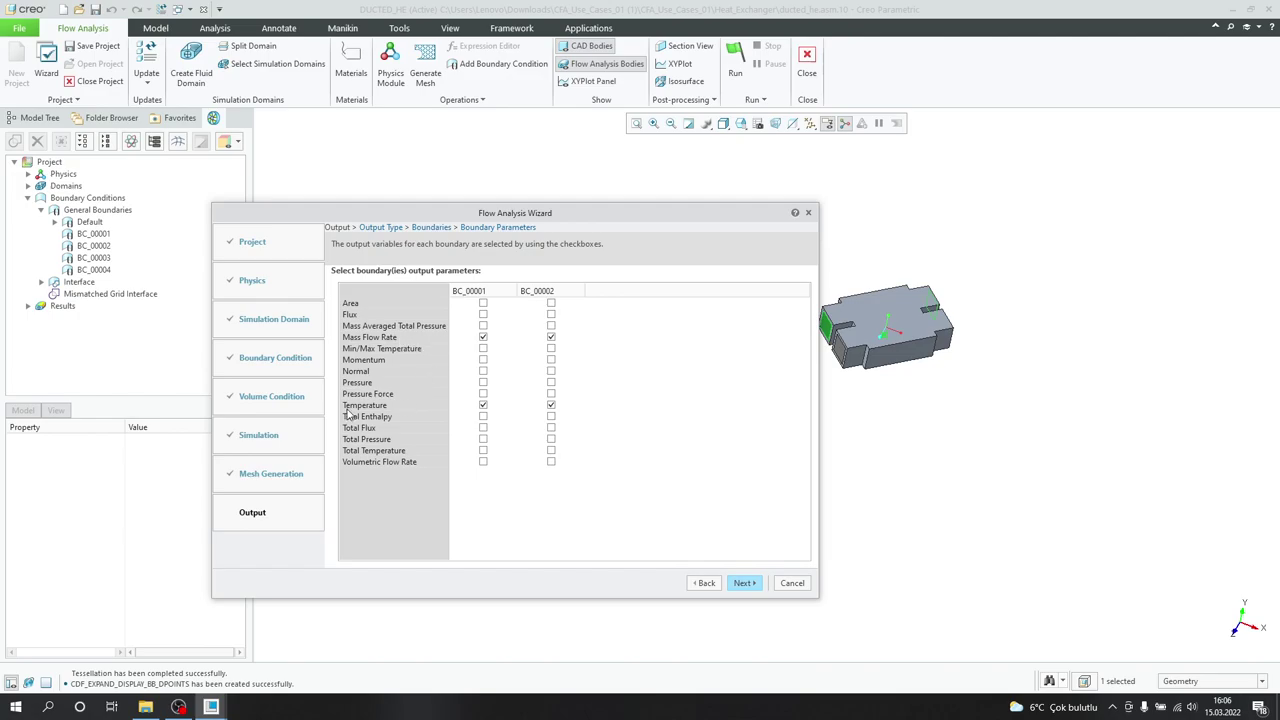
left_click(753, 590)
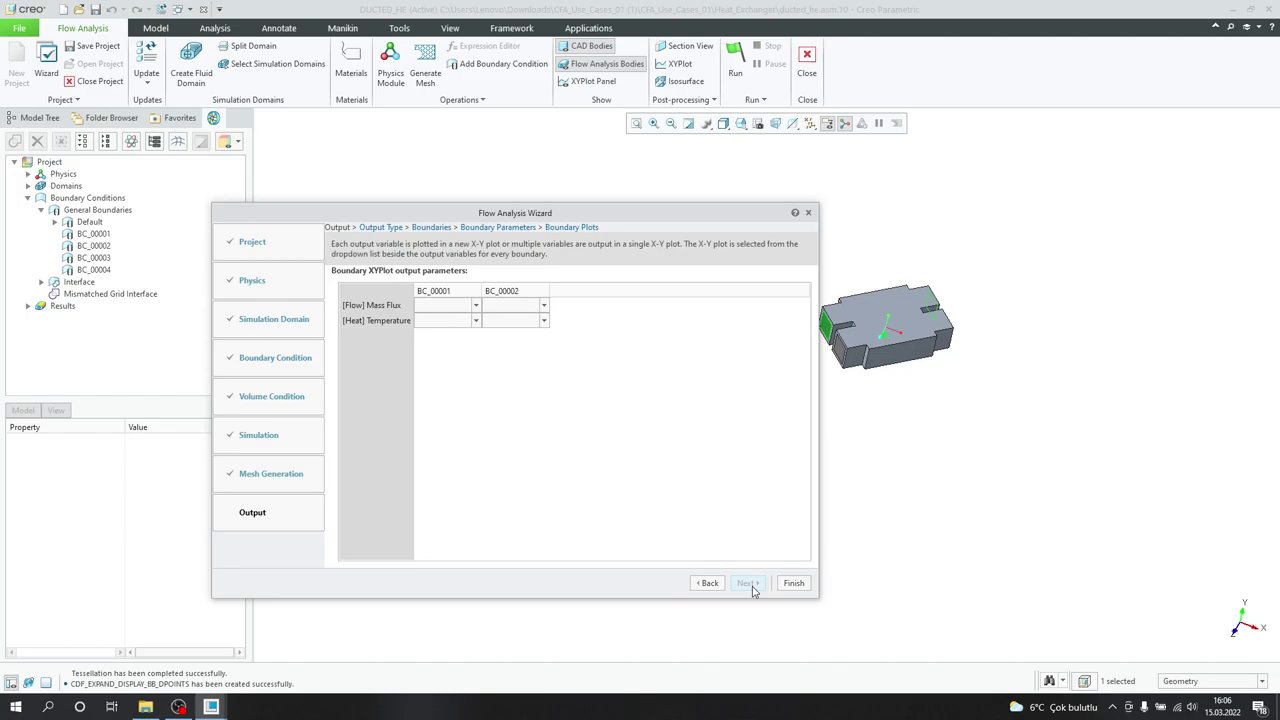
Assign the temperatures of BC_00001 and BC_00002 to two separate new XY plots.
left_click(476, 321)
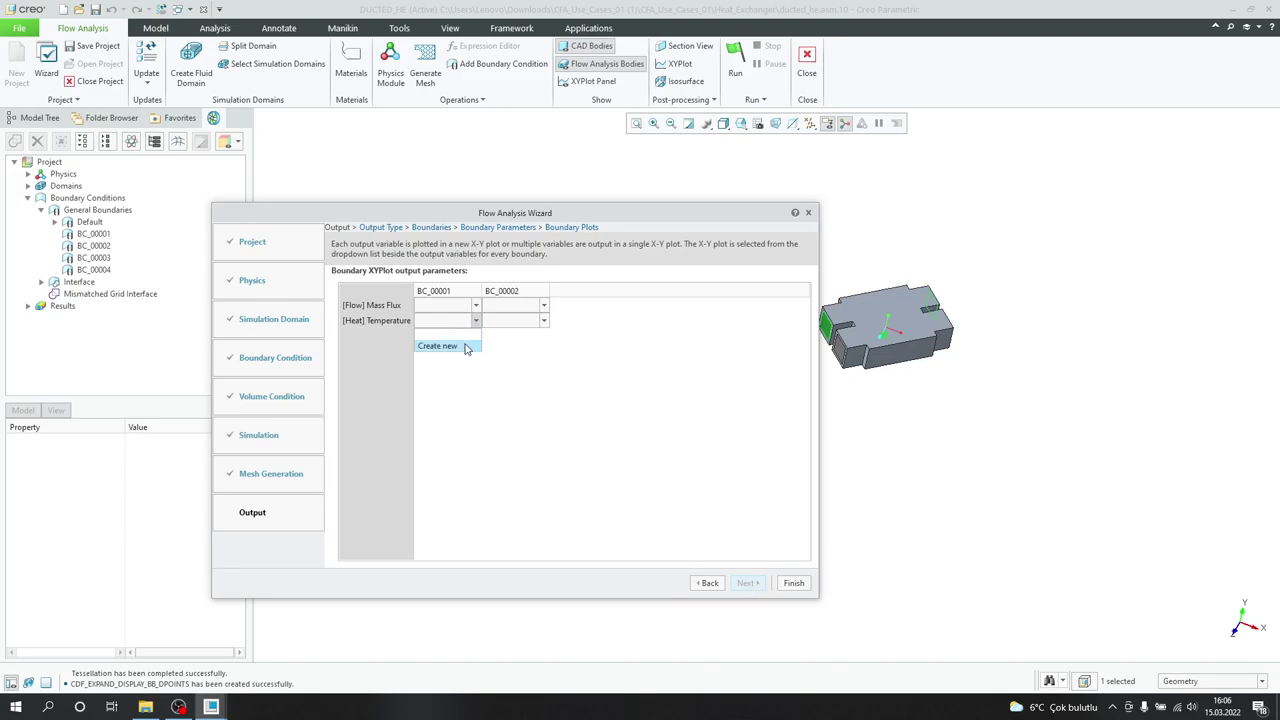
left_click(465, 348)
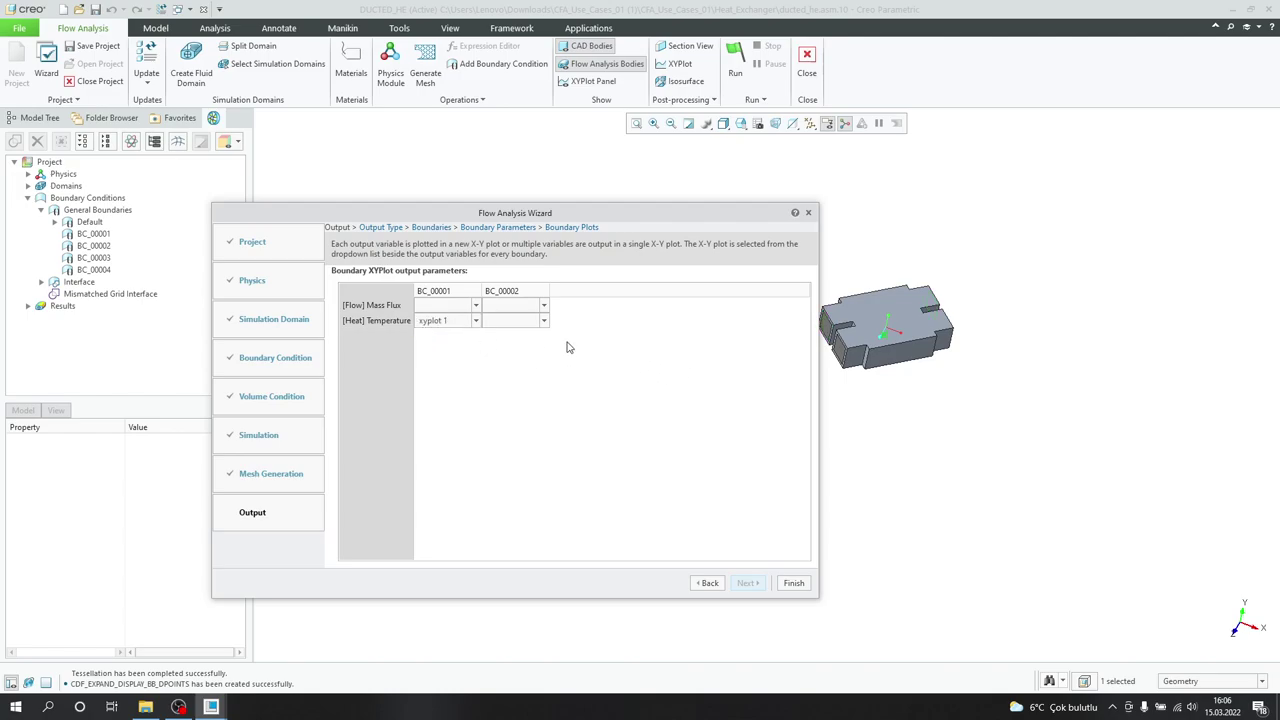
left_click(543, 320)
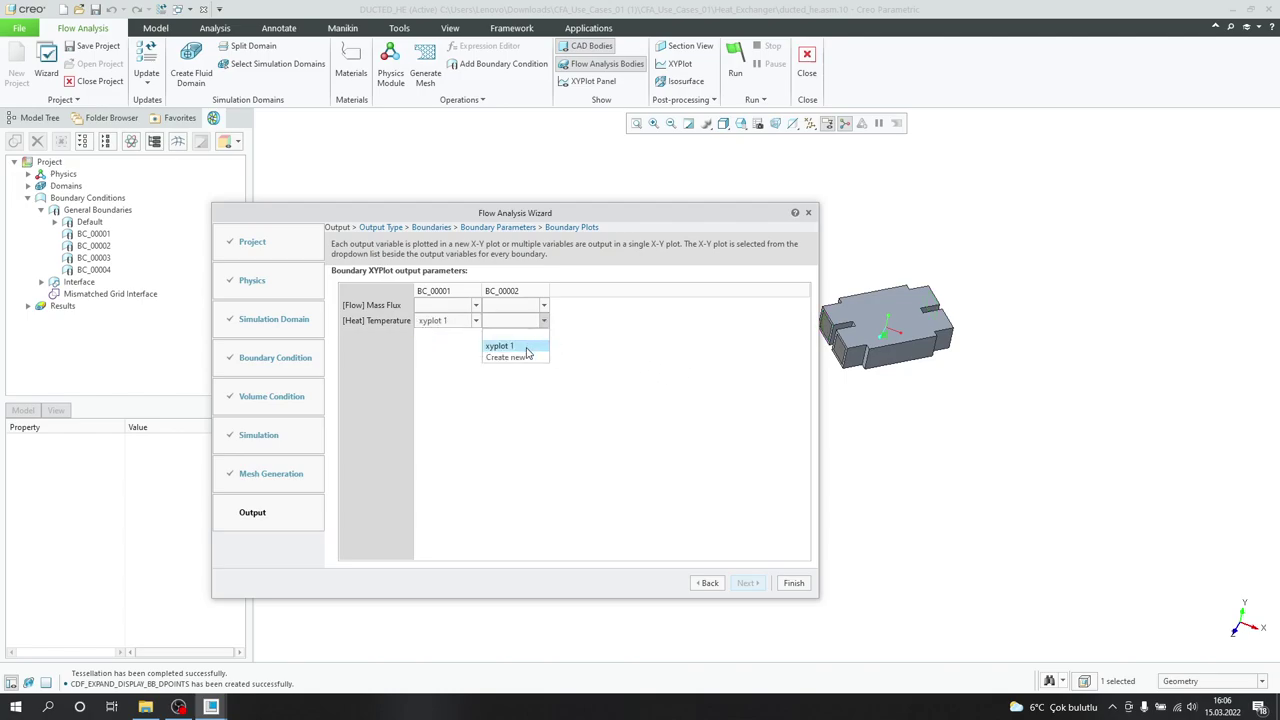
left_click(521, 357)
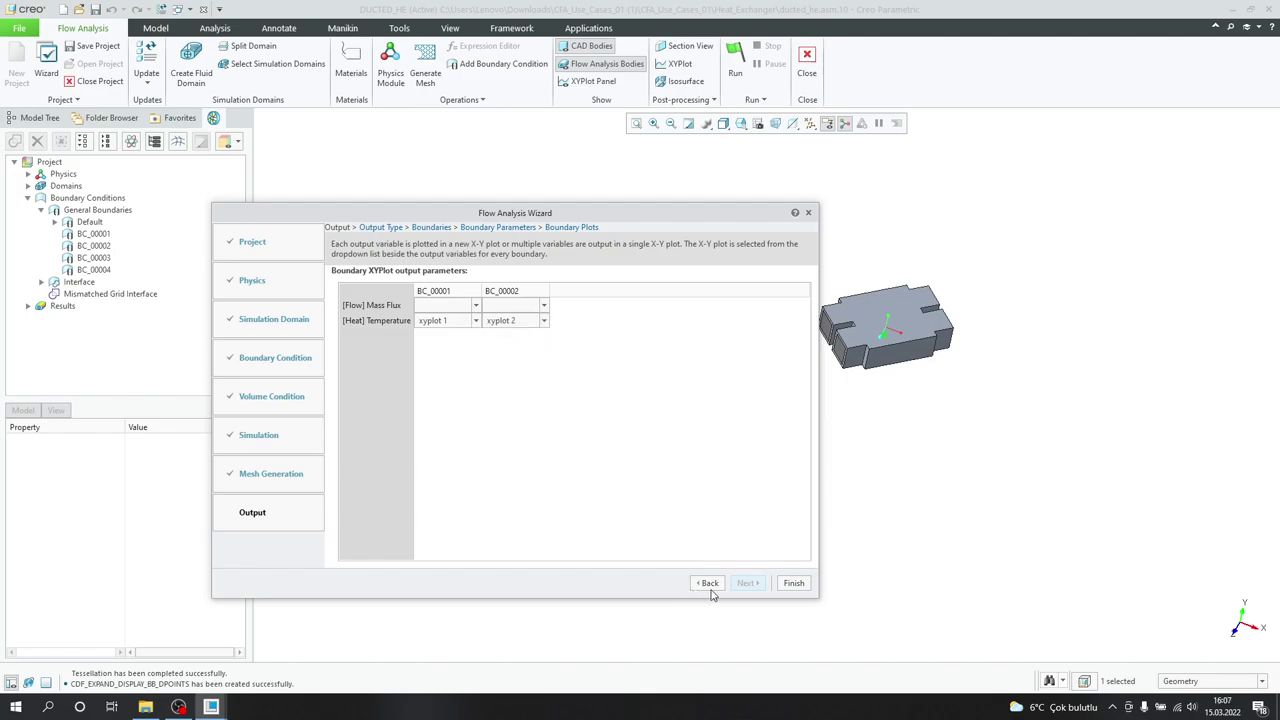
Finish the wizard by running the simulation, and display the XYPlot Panel beside the model.
left_click(784, 582)
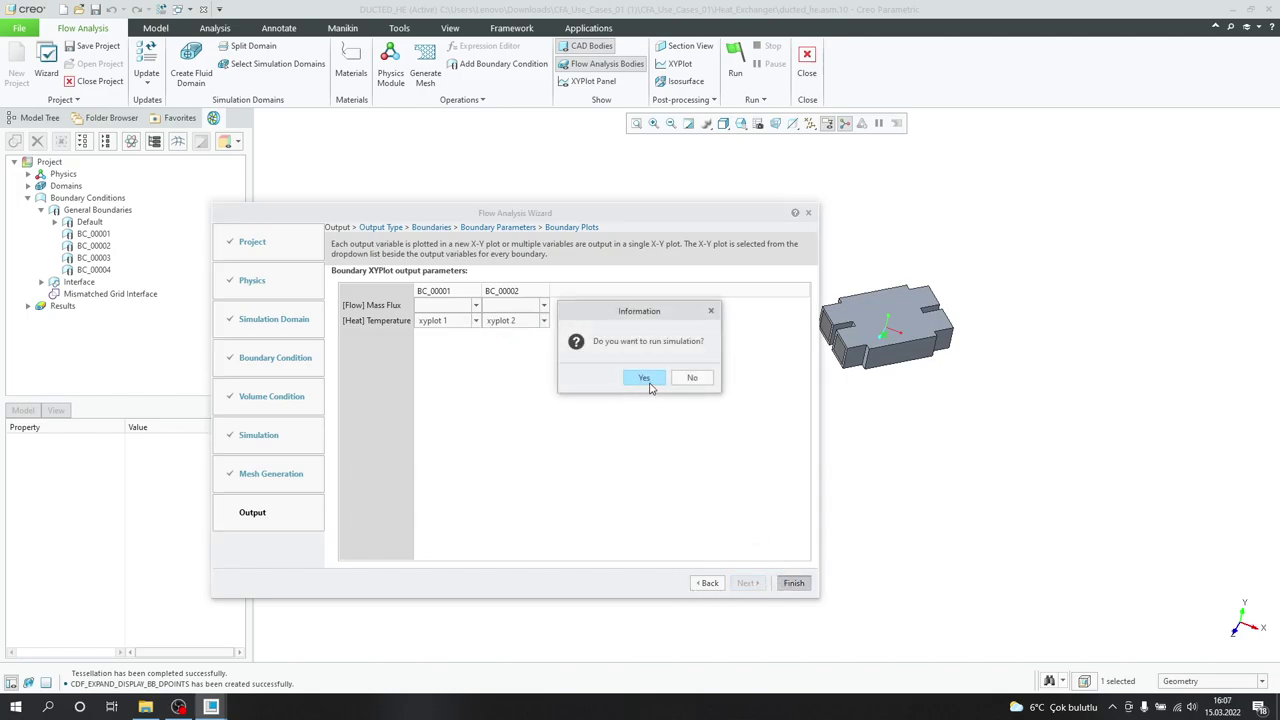
left_click(646, 378)
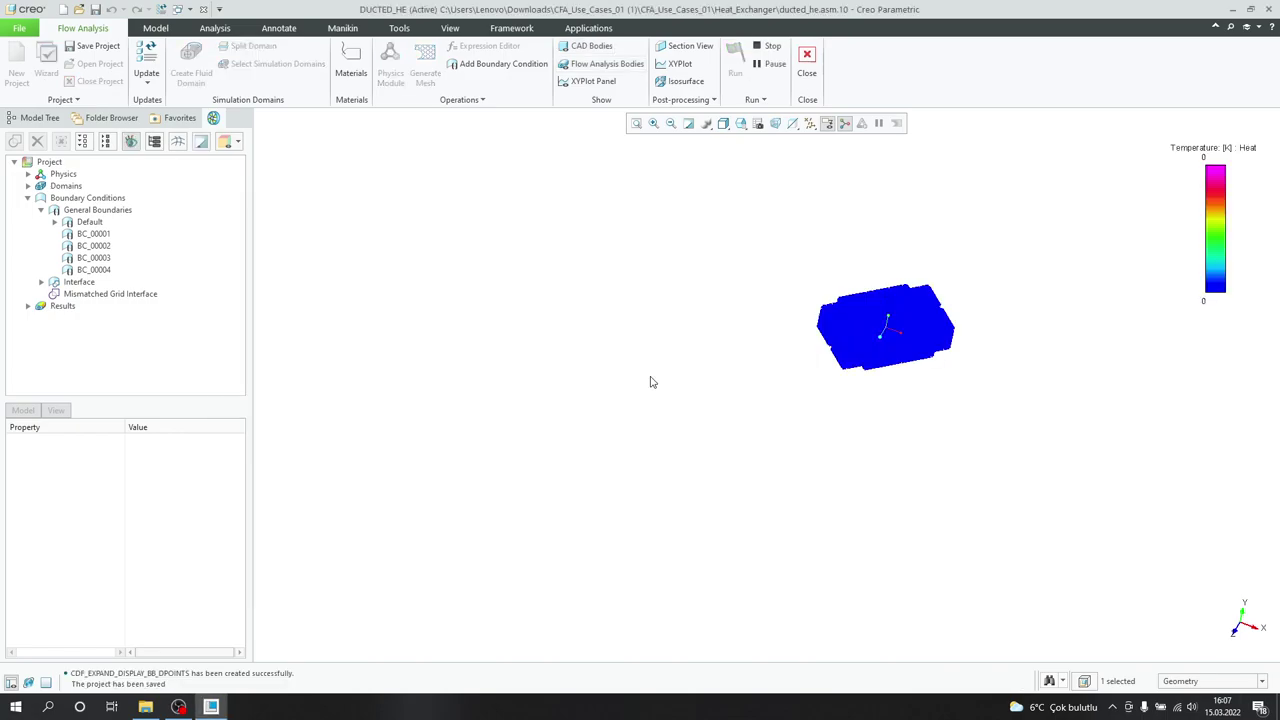
left_click(590, 83)
left_click_drag(625, 319, 585, 198)
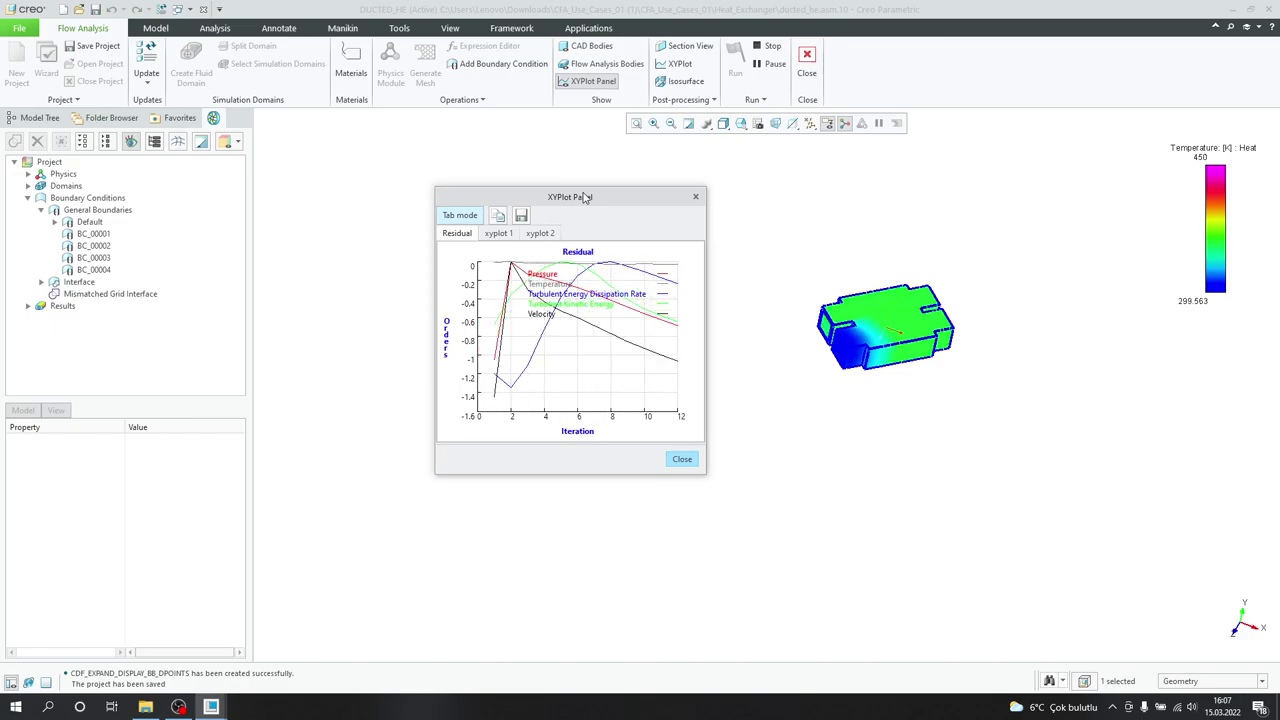
Inspect the model properties of the Flow module under the project's Physics.
left_click(27, 175)
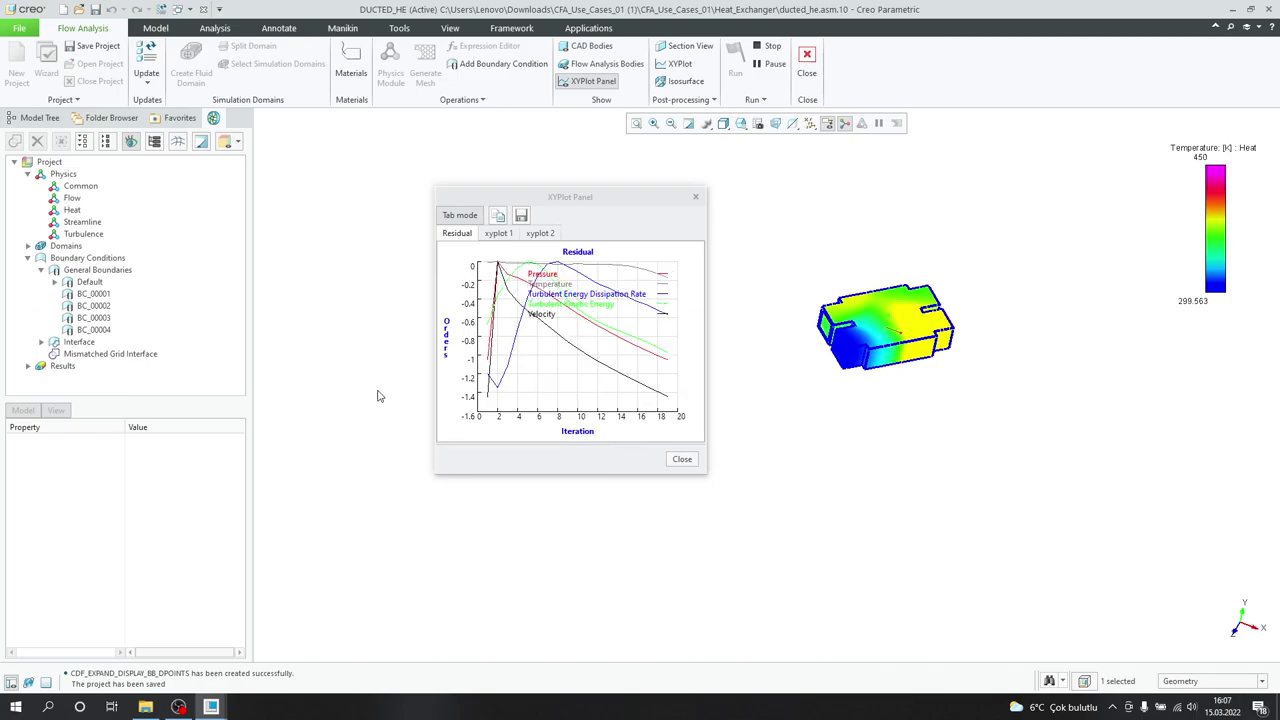
left_click(70, 198)
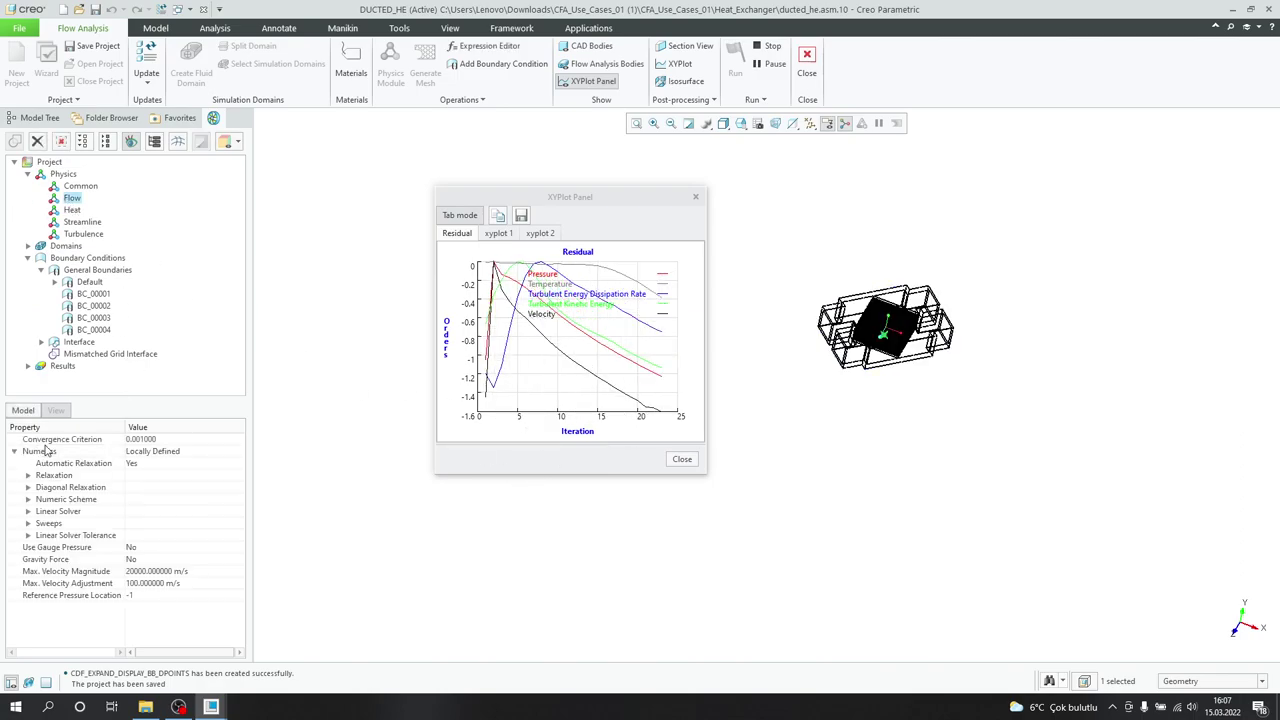